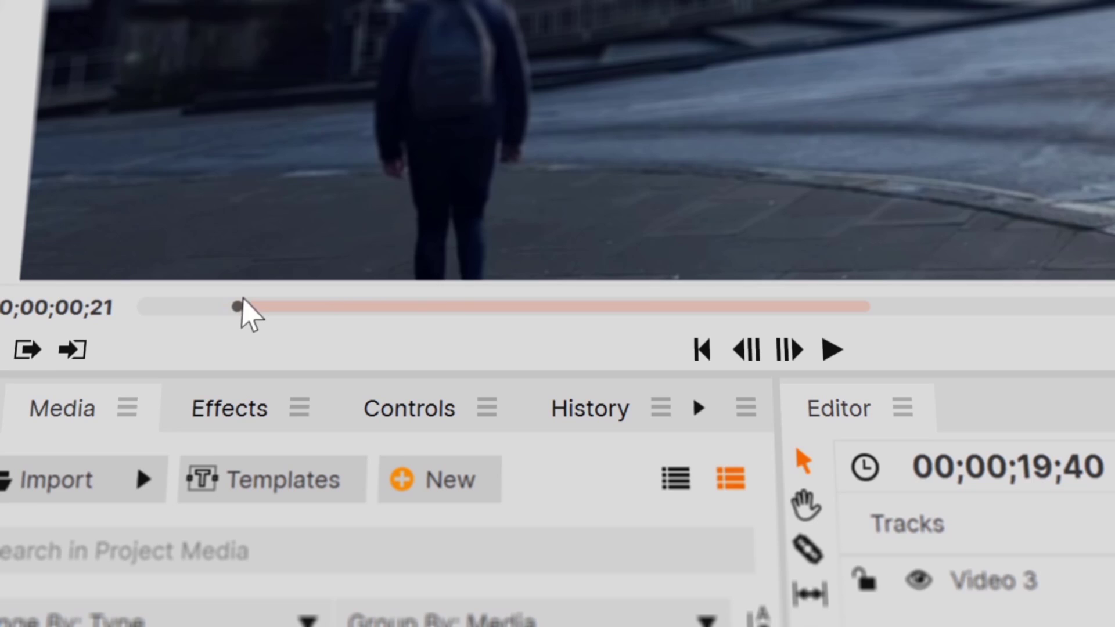
Lengthen a timeline clip and its audio, move the current time later, and pick the typical setup.
left_click_drag(243, 306, 370, 309)
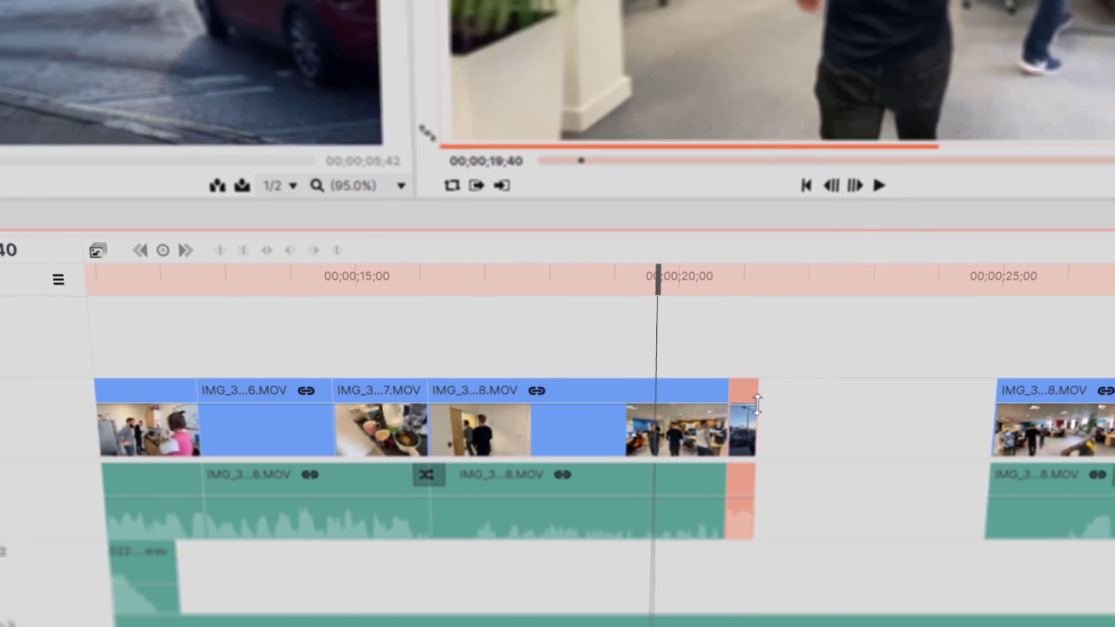
left_click_drag(759, 404, 816, 416)
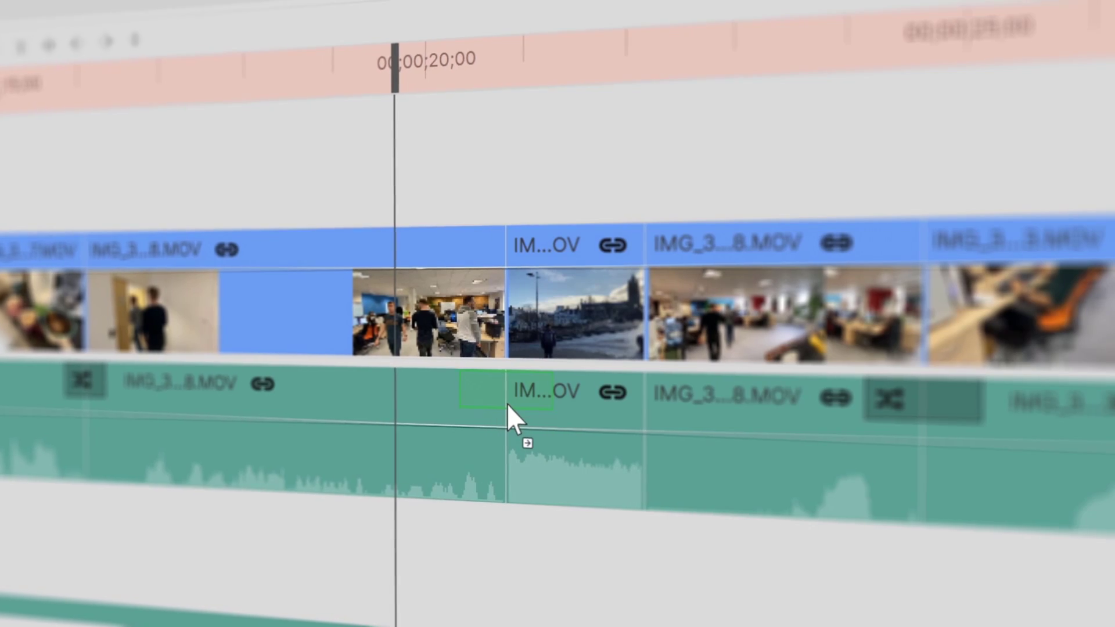
left_click_drag(507, 405, 477, 388)
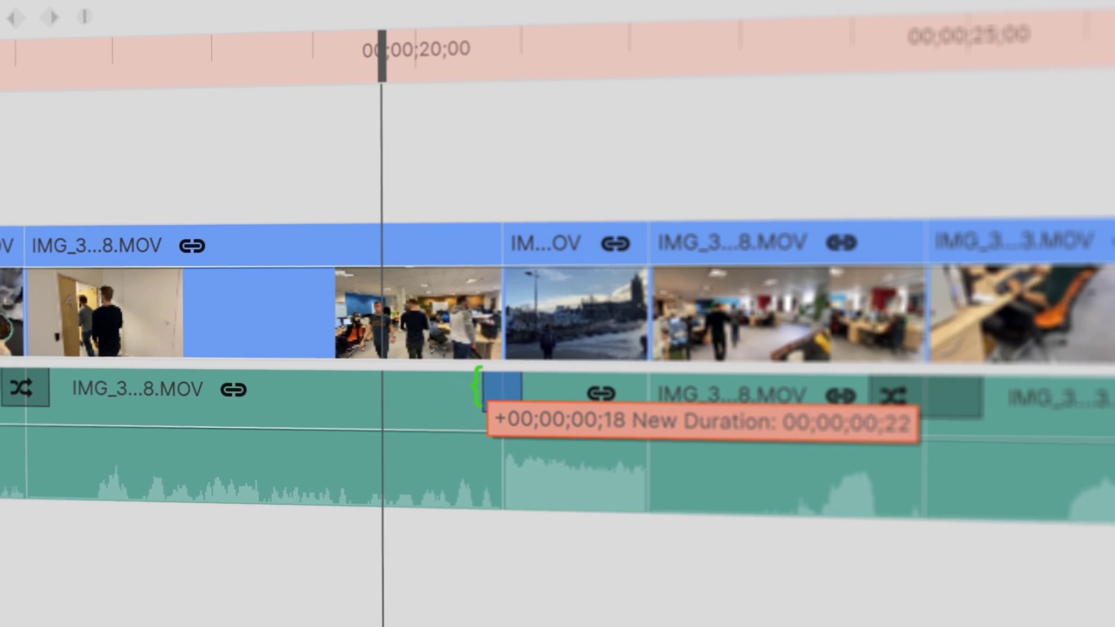
left_click_drag(381, 51, 516, 50)
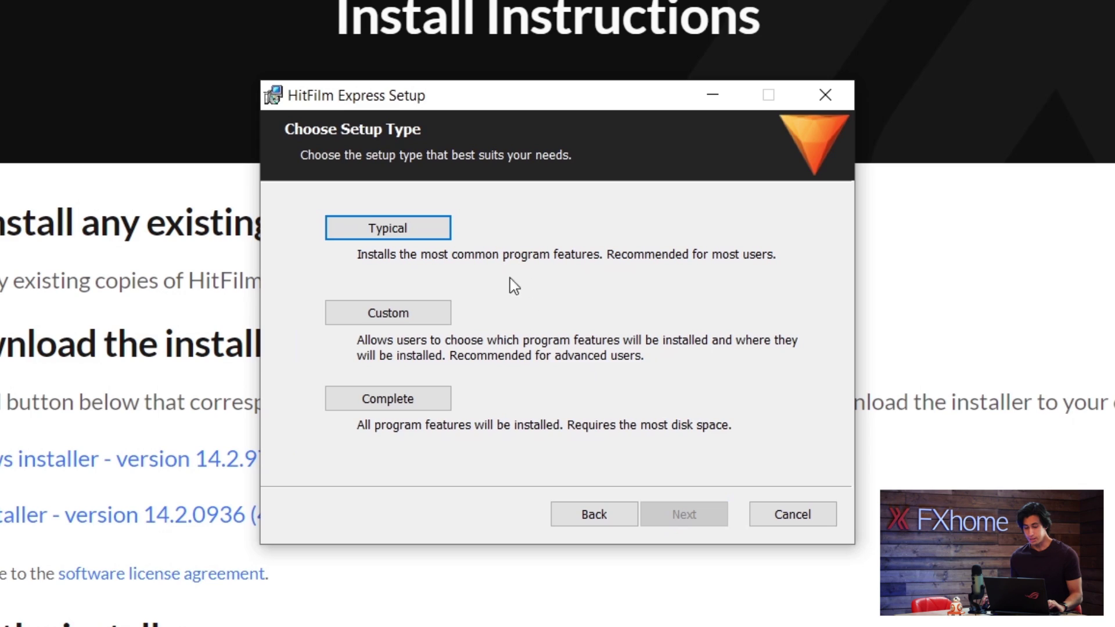
left_click(427, 230)
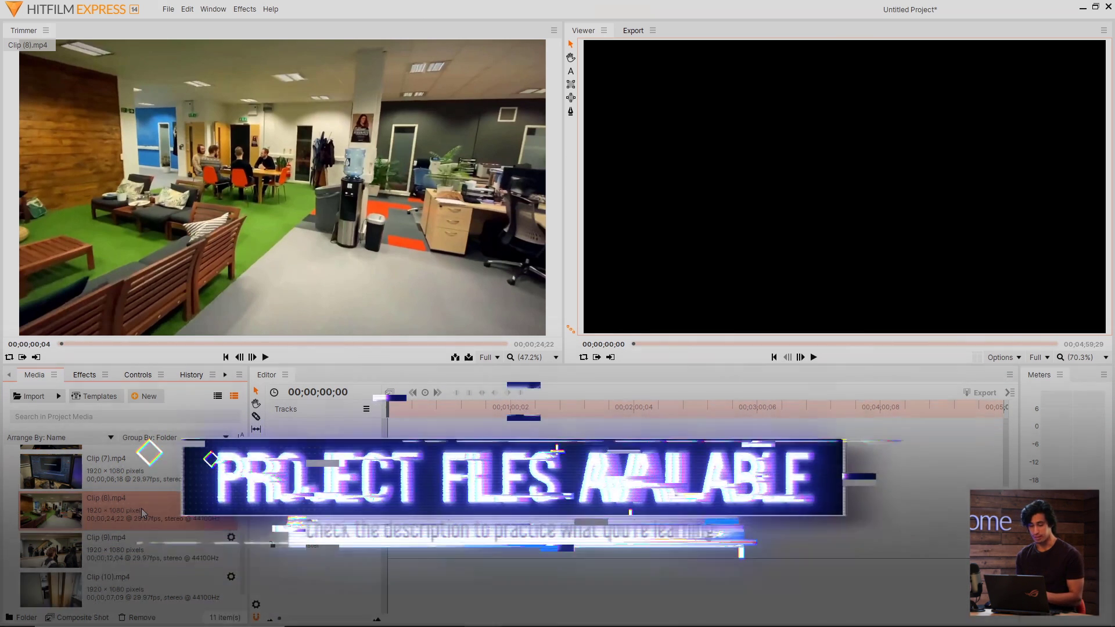
scroll(146, 514, "up", 3)
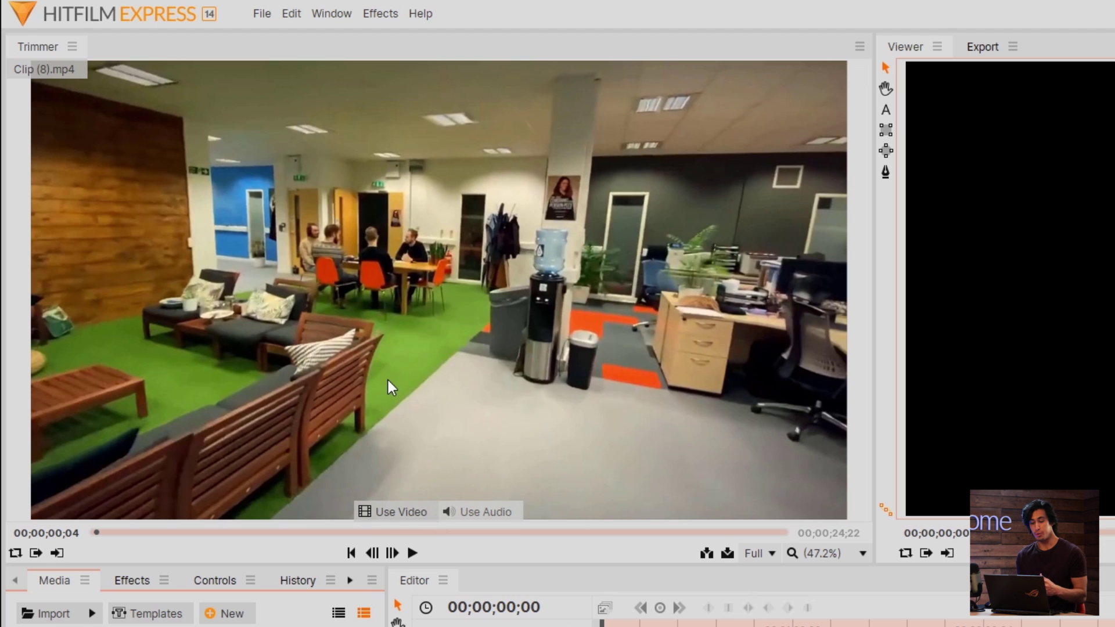
Preview Clips (7), (8) and (9), then load Clip (8) into the Trimmer.
left_click(221, 459)
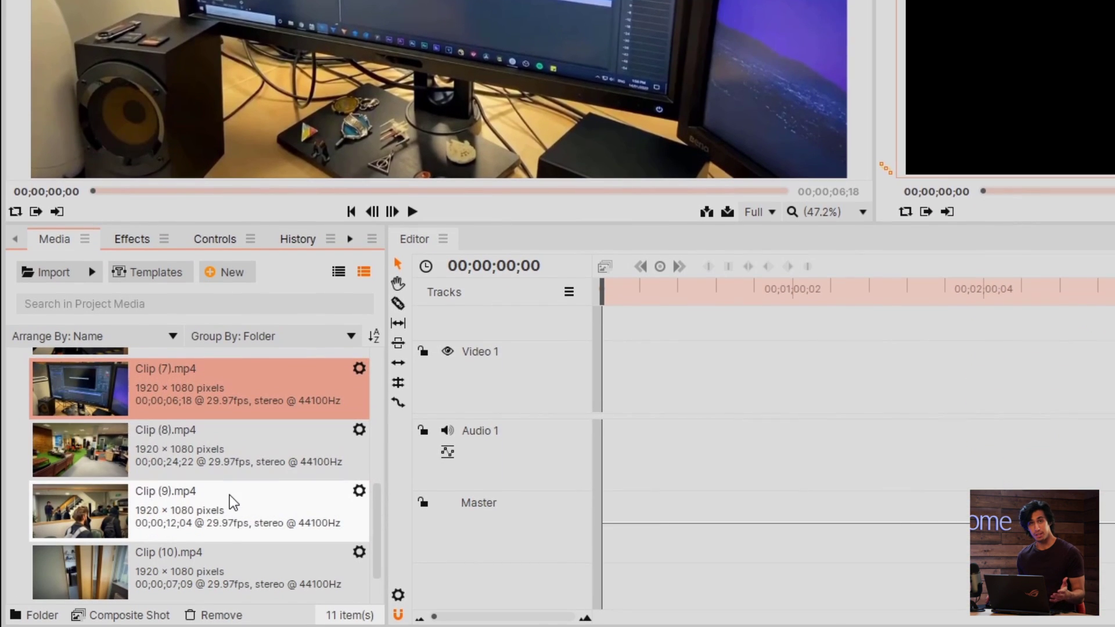
left_click(217, 454)
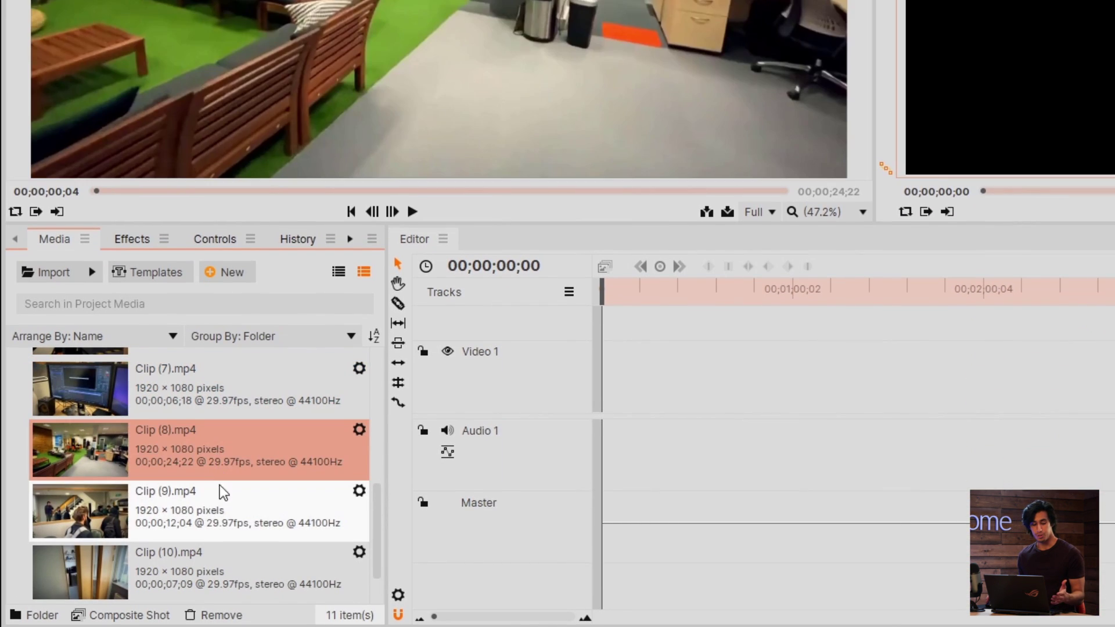
left_click(221, 490)
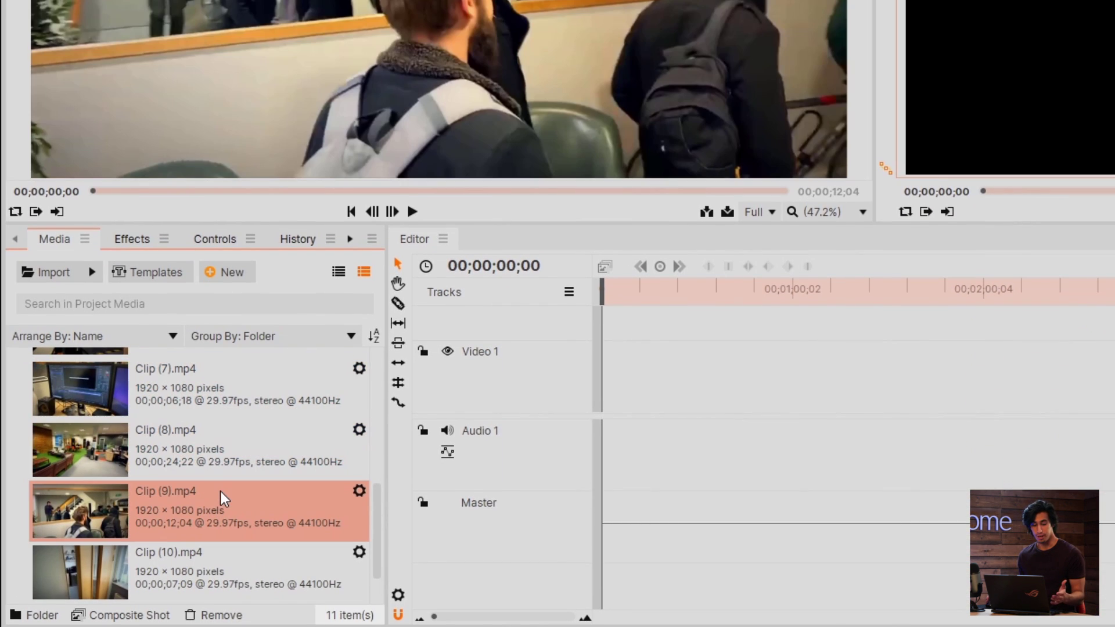
left_click(229, 443)
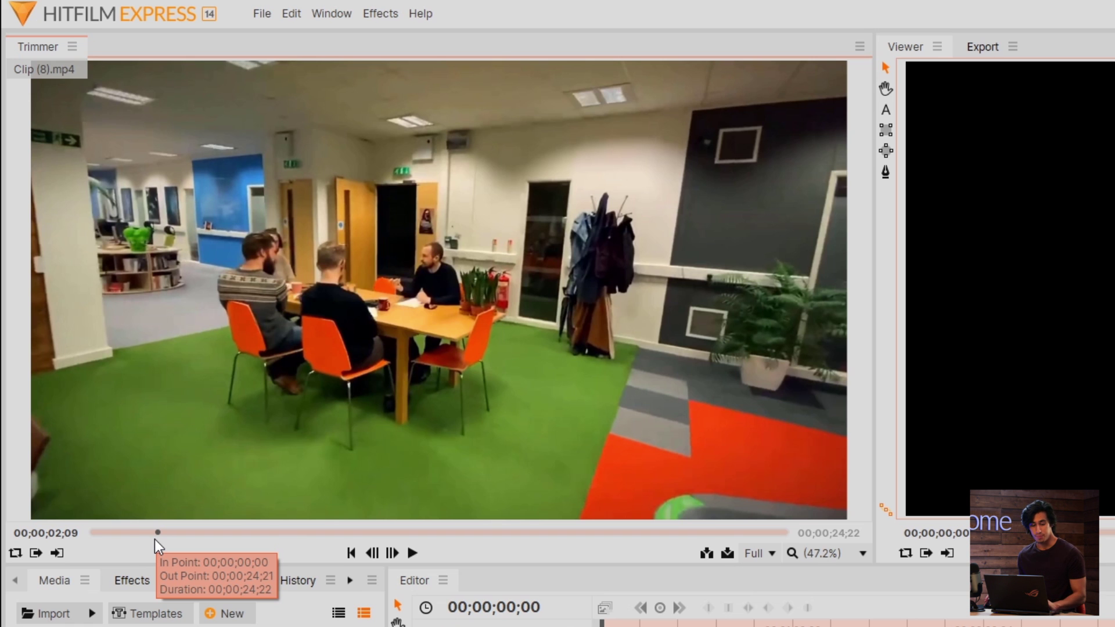
Set Clip (8)'s In Point at 02;03 and Out Point at 04;28, then drag it to 00;00;00;00.
mouse_move(155, 539)
left_mouse_down()
mouse_move(124, 542)
mouse_move(146, 548)
left_mouse_up()
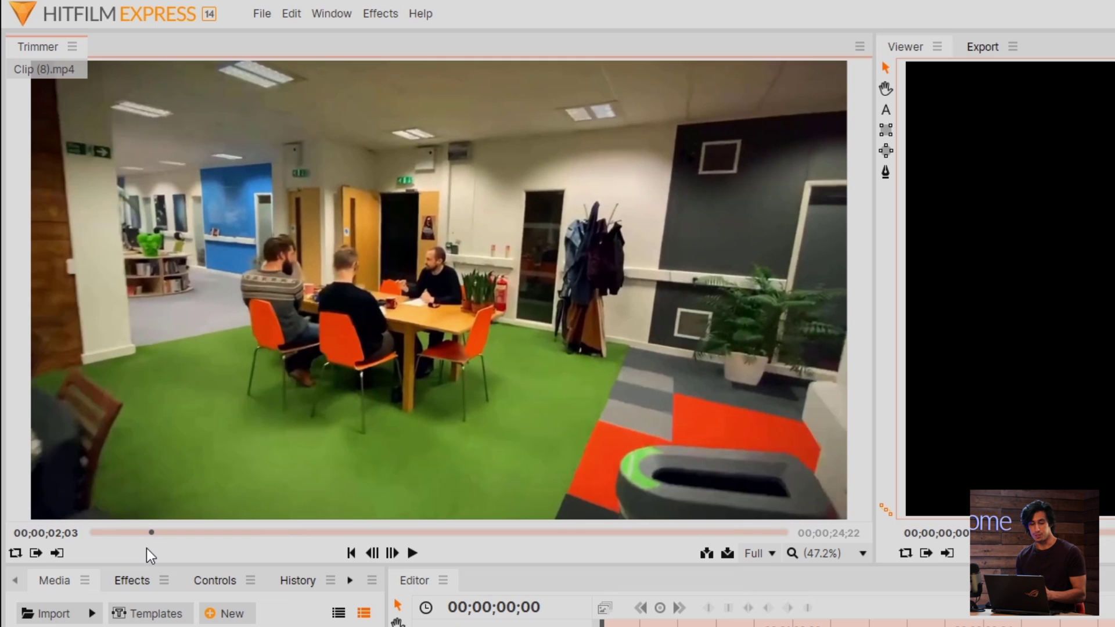
left_click(40, 554)
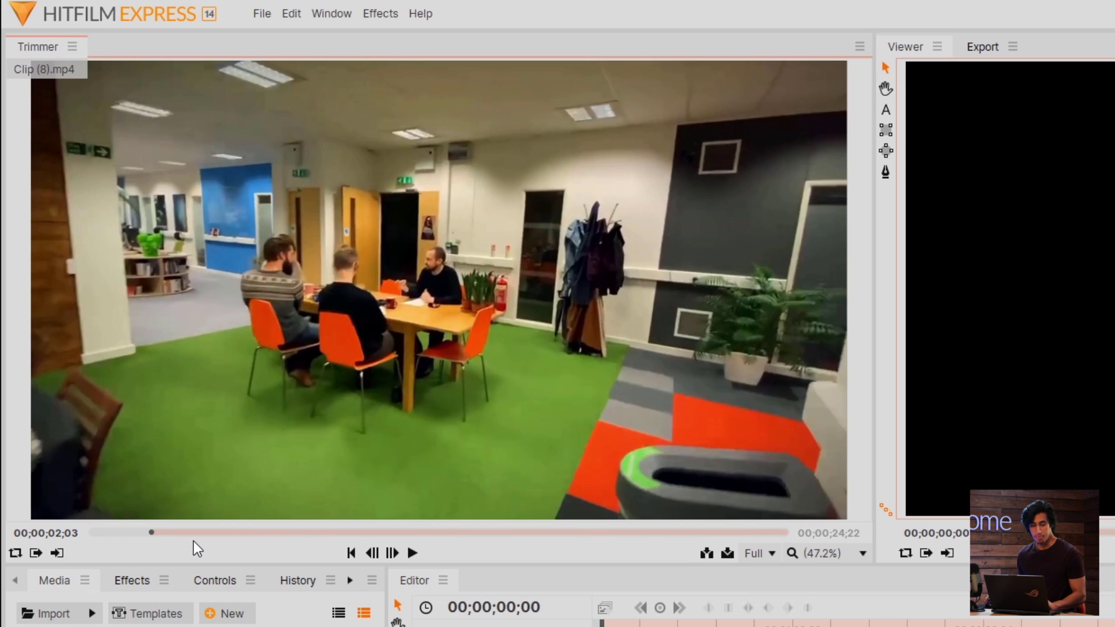
left_click_drag(184, 532, 228, 548)
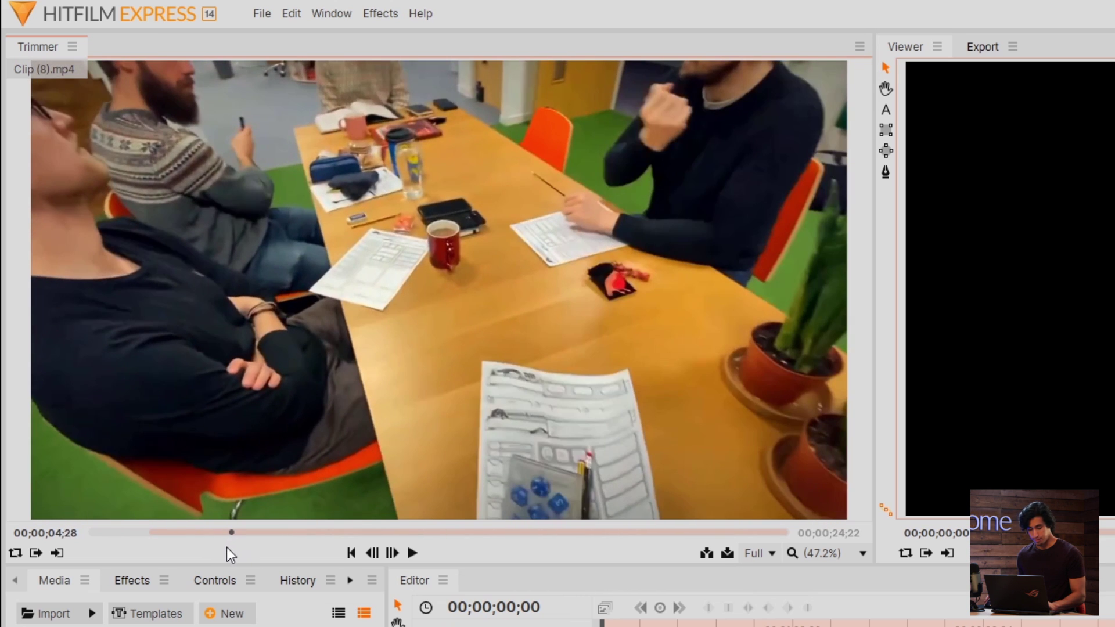
left_click(61, 557)
left_click_drag(220, 535, 171, 531)
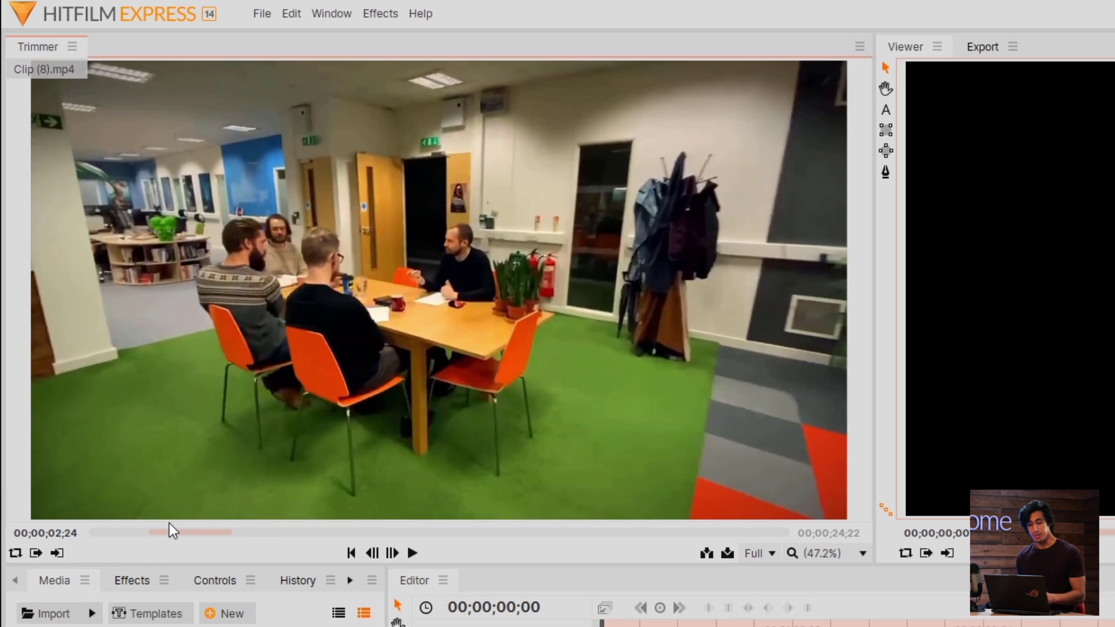
left_click(187, 533)
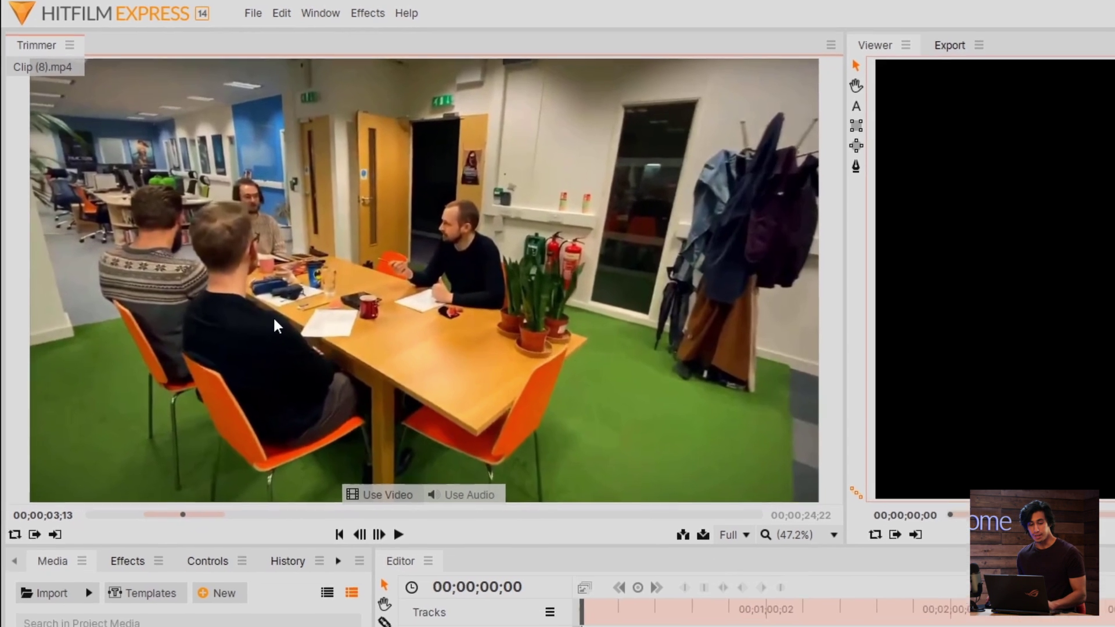
left_click_drag(279, 325, 504, 567)
left_click_drag(412, 464, 492, 601)
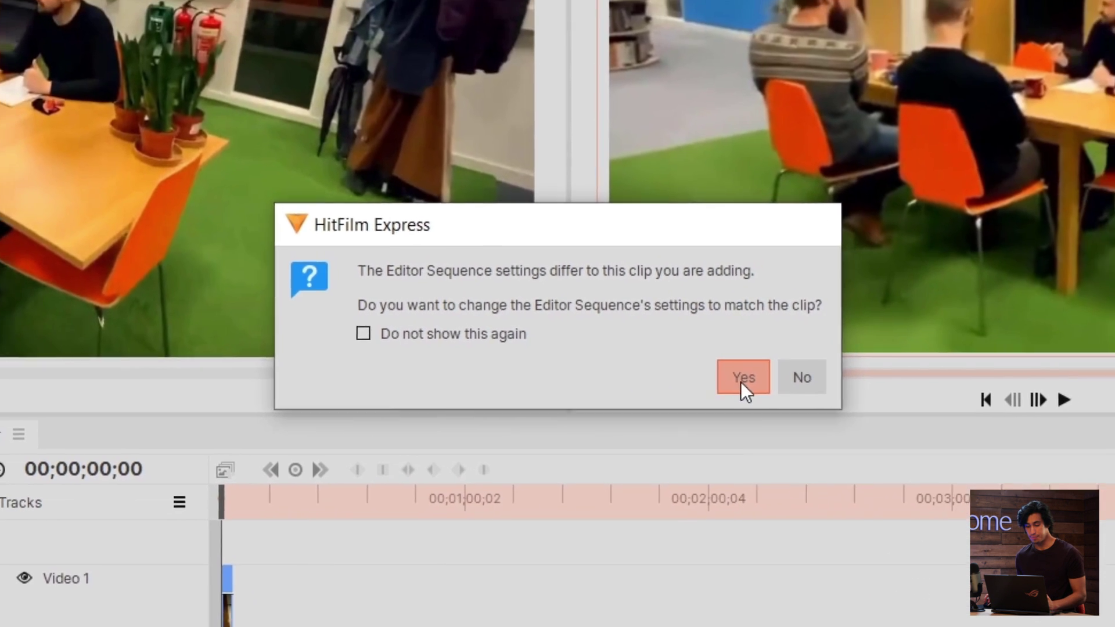
Match the sequence settings to Clip (8), zoom the timeline, and make Video 1 Extra Large.
left_click(743, 379)
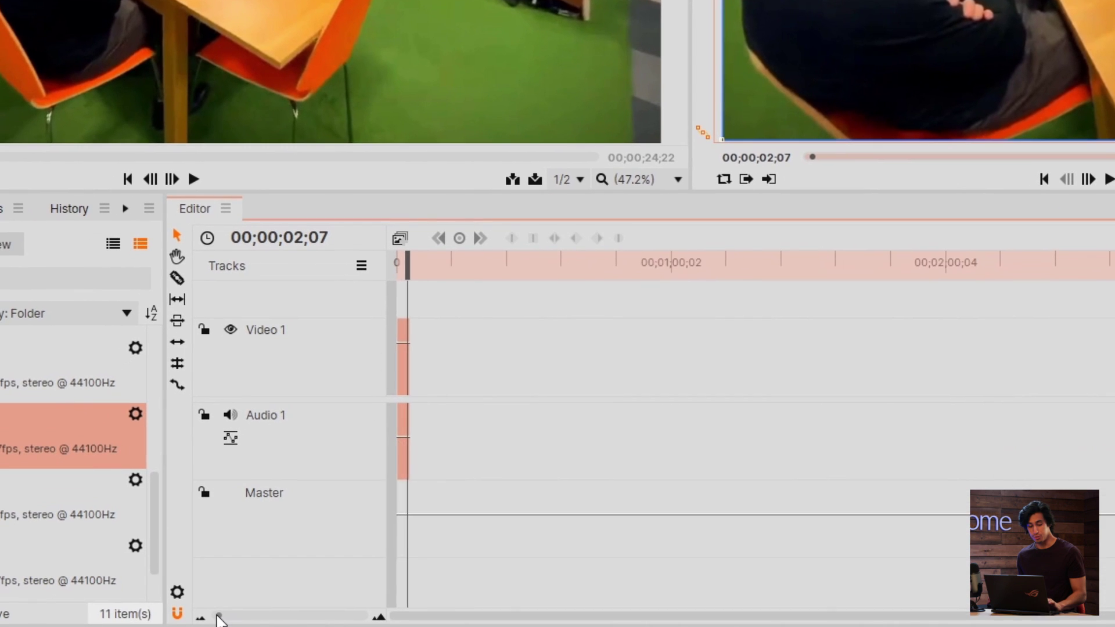
left_click_drag(150, 626, 165, 626)
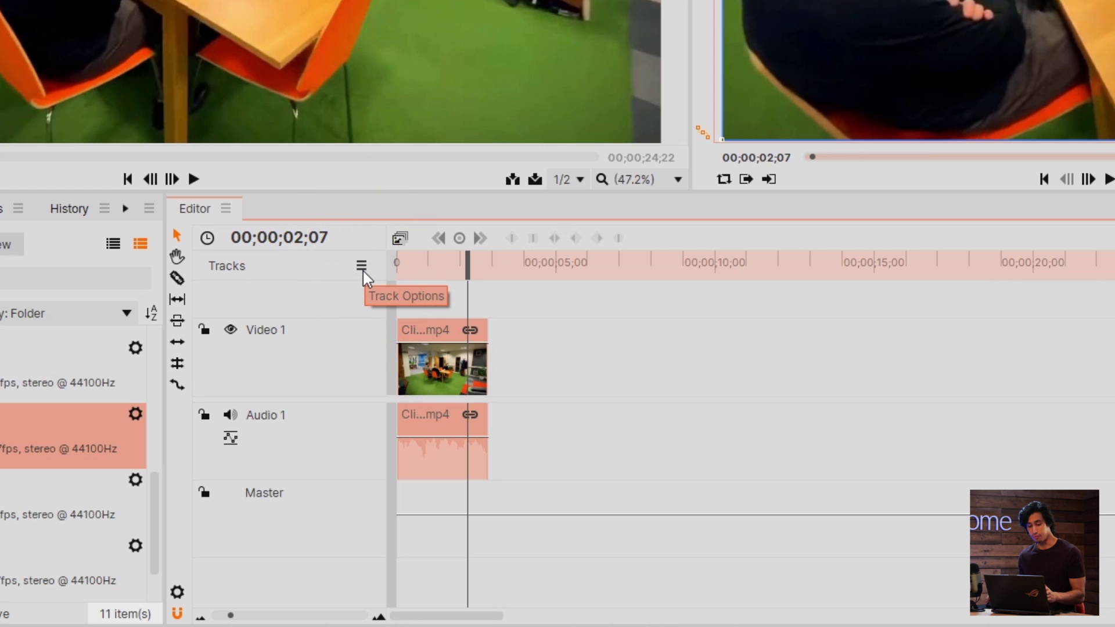
left_click(361, 266)
mouse_move(407, 288)
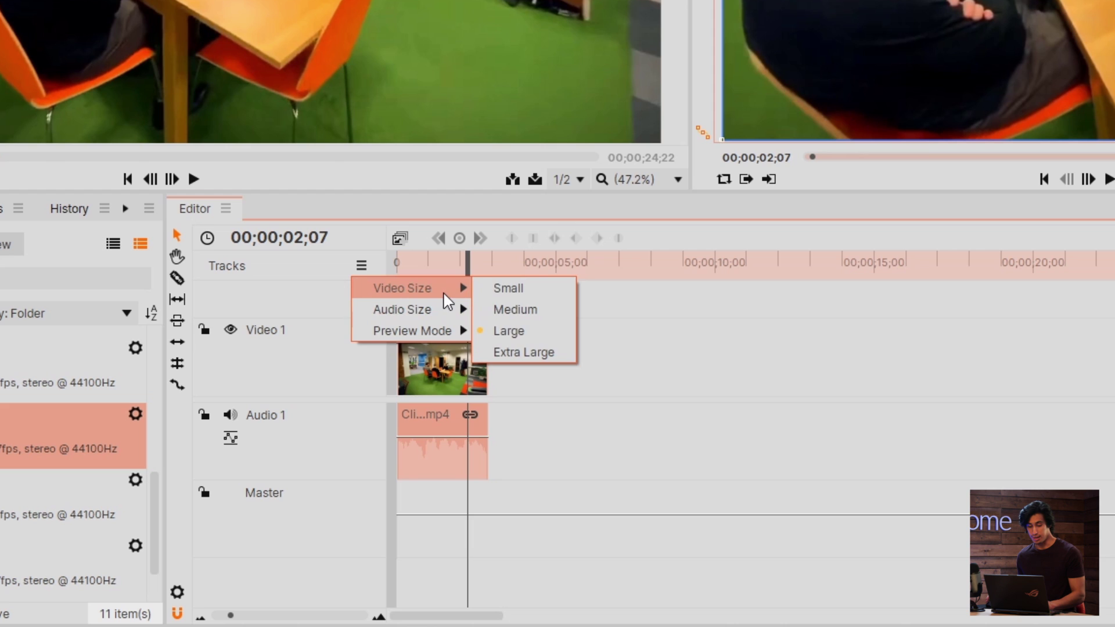
left_click(534, 352)
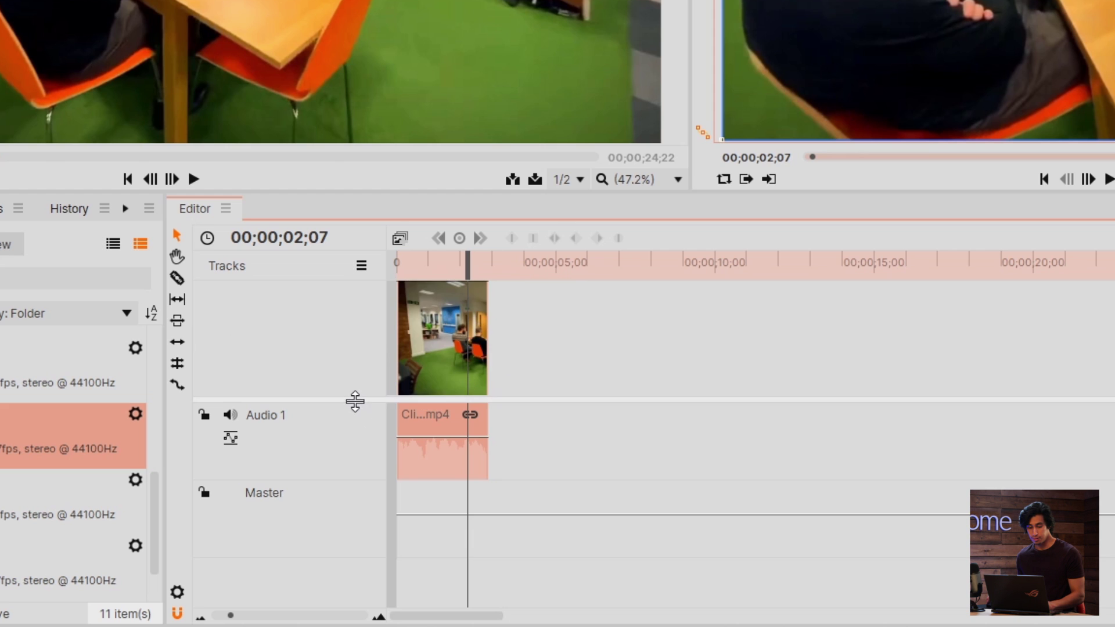
left_click_drag(355, 401, 355, 457)
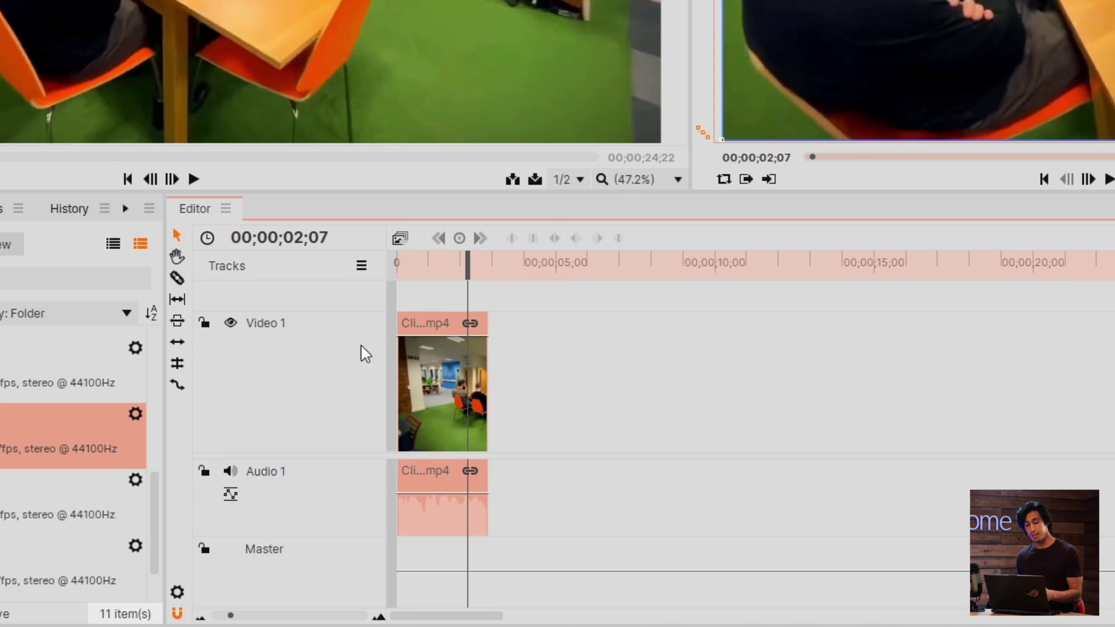
Set the video track's Preview Mode to Full thumbnails.
left_click(361, 266)
mouse_move(393, 333)
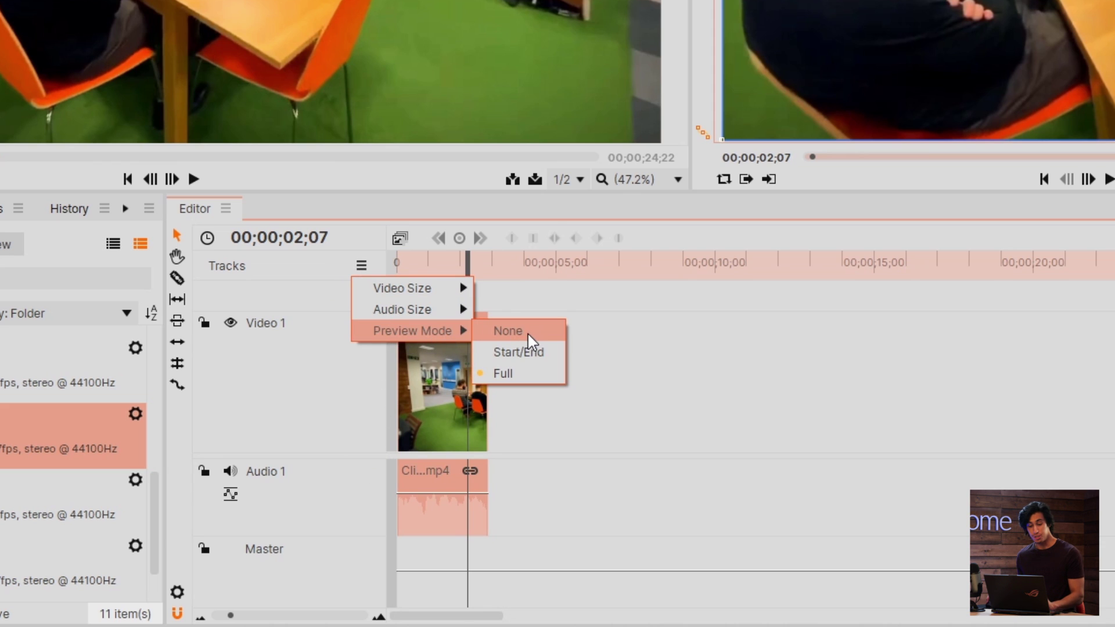
left_click(533, 382)
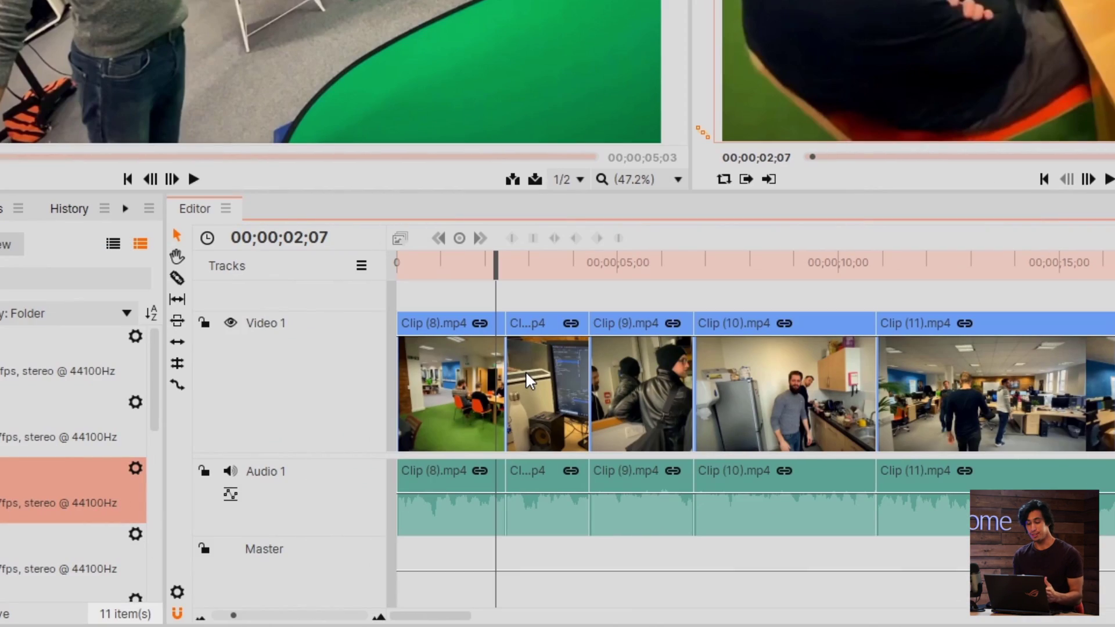
Drag the playhead from 02;07 to 00;00;04;17 inside Clip (9).
left_click_drag(495, 265, 589, 301)
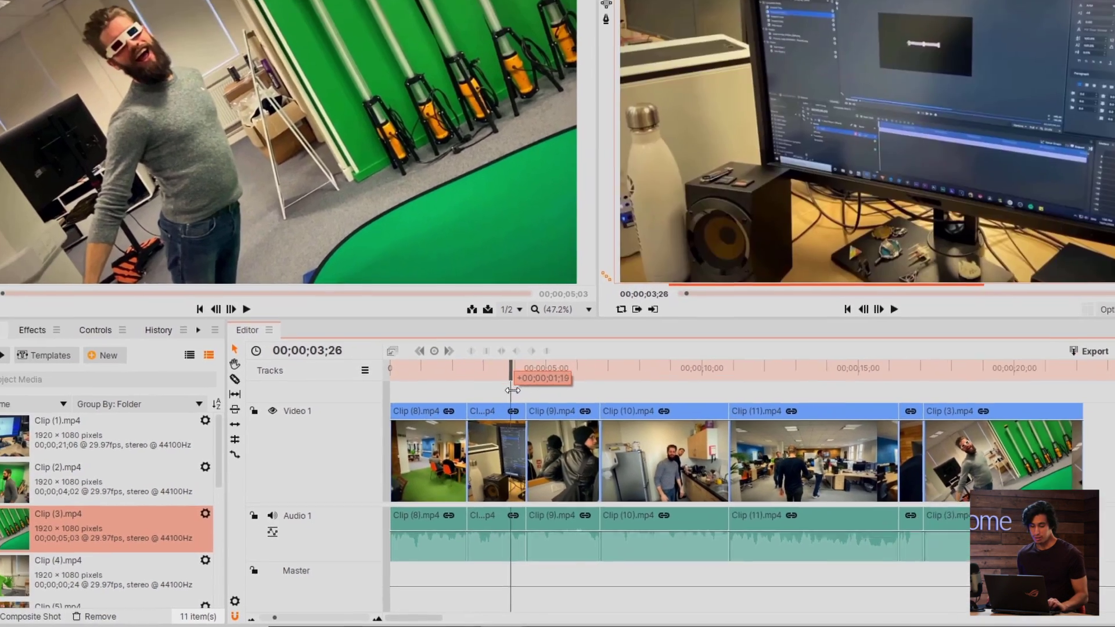
left_click_drag(503, 430, 505, 434)
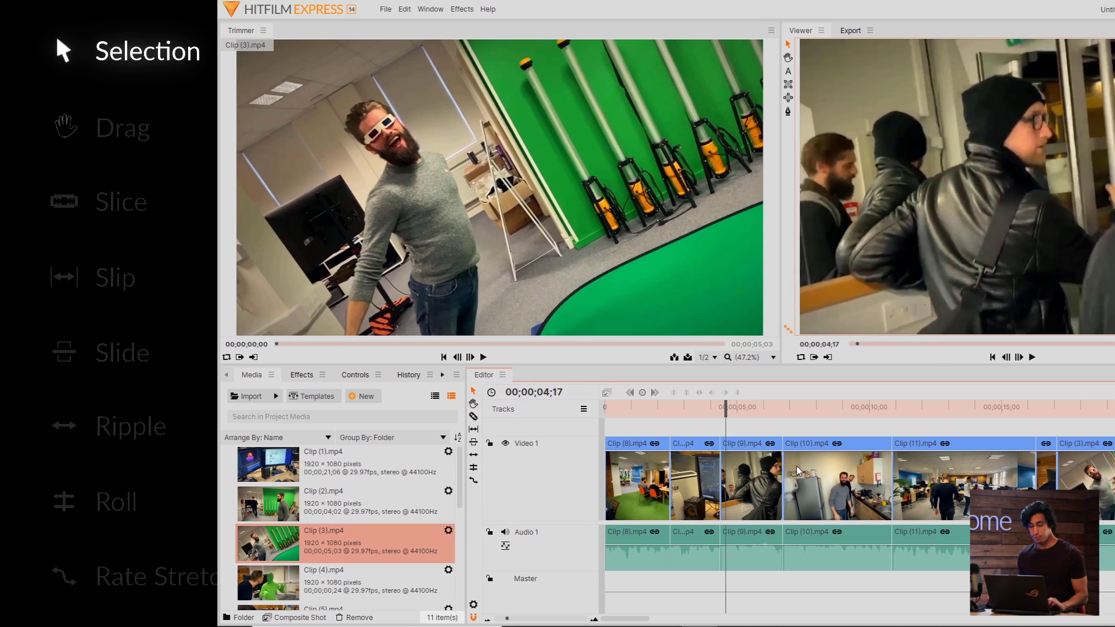
Trim Clip (10)'s start and butt Clips (10), (11) and (3) against Clip (9).
left_click_drag(870, 472, 906, 472)
left_click_drag(641, 471, 677, 471)
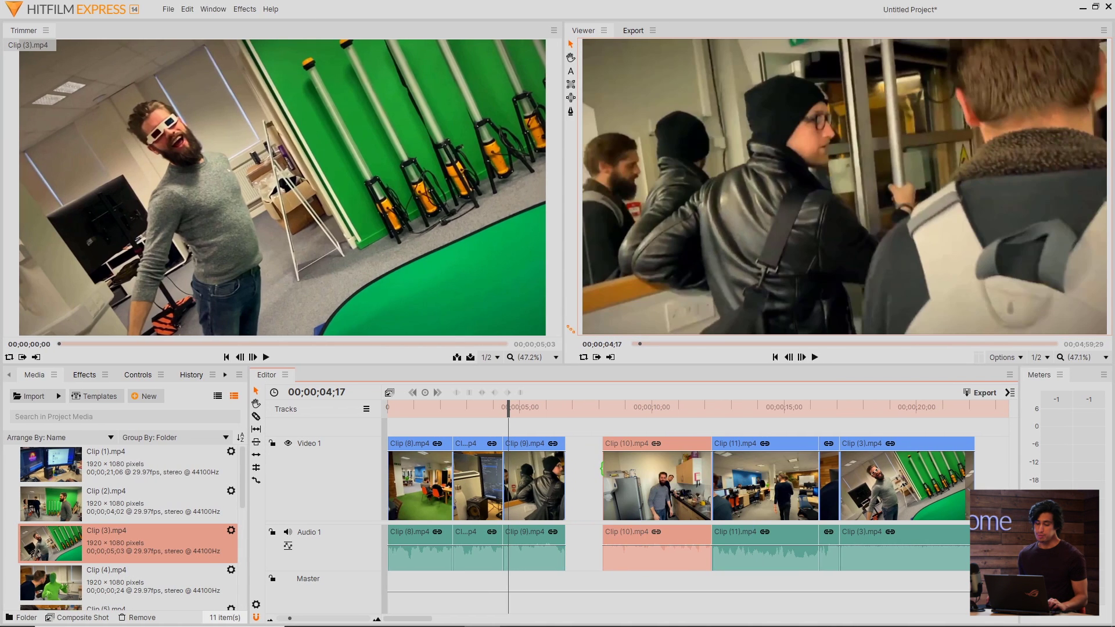
mouse_move(601, 467)
left_mouse_down()
mouse_move(634, 480)
mouse_move(597, 469)
left_mouse_up()
left_click_drag(728, 465, 706, 470)
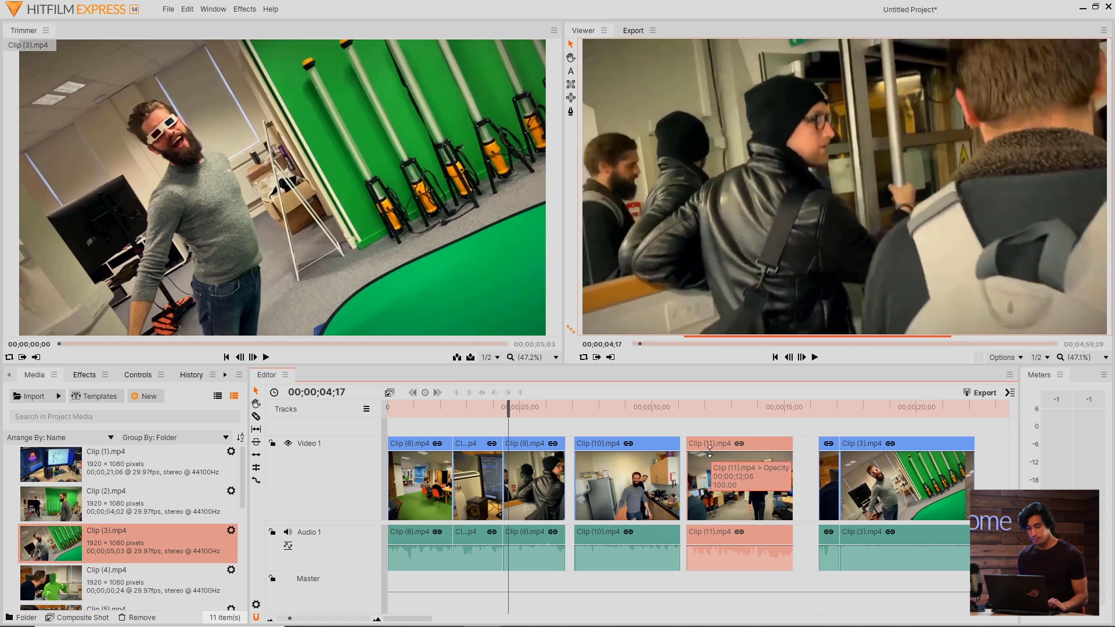
left_click_drag(758, 424, 910, 493)
left_click_drag(911, 493, 885, 492)
left_click(761, 427)
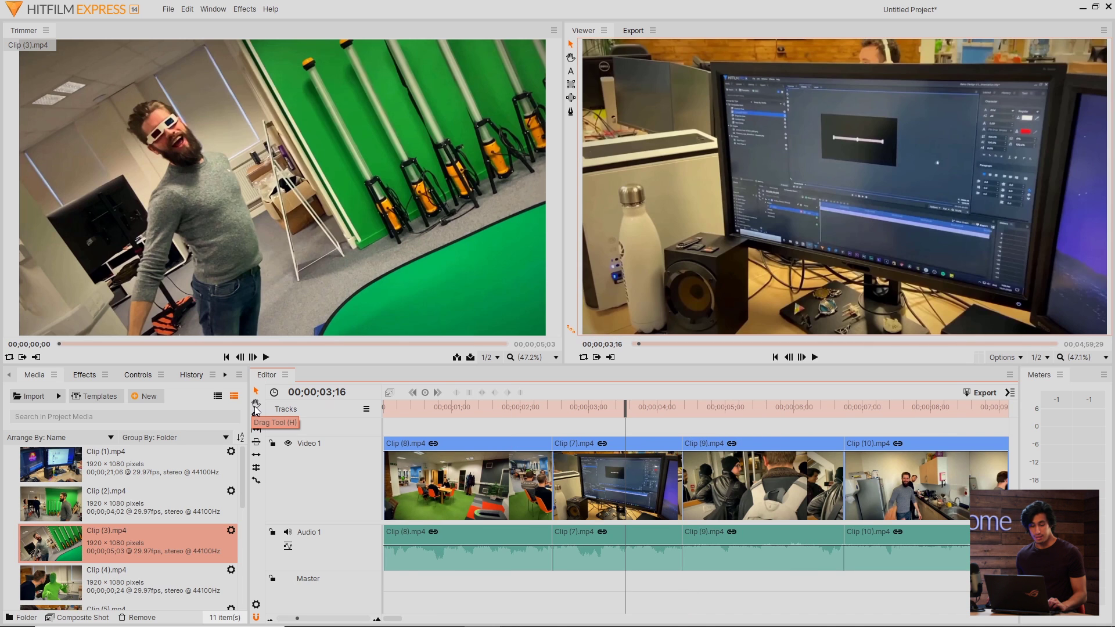
Slice Clip (7) at 00;00;03;16 and rearrange so Clip (9) follows it directly.
left_click(255, 404)
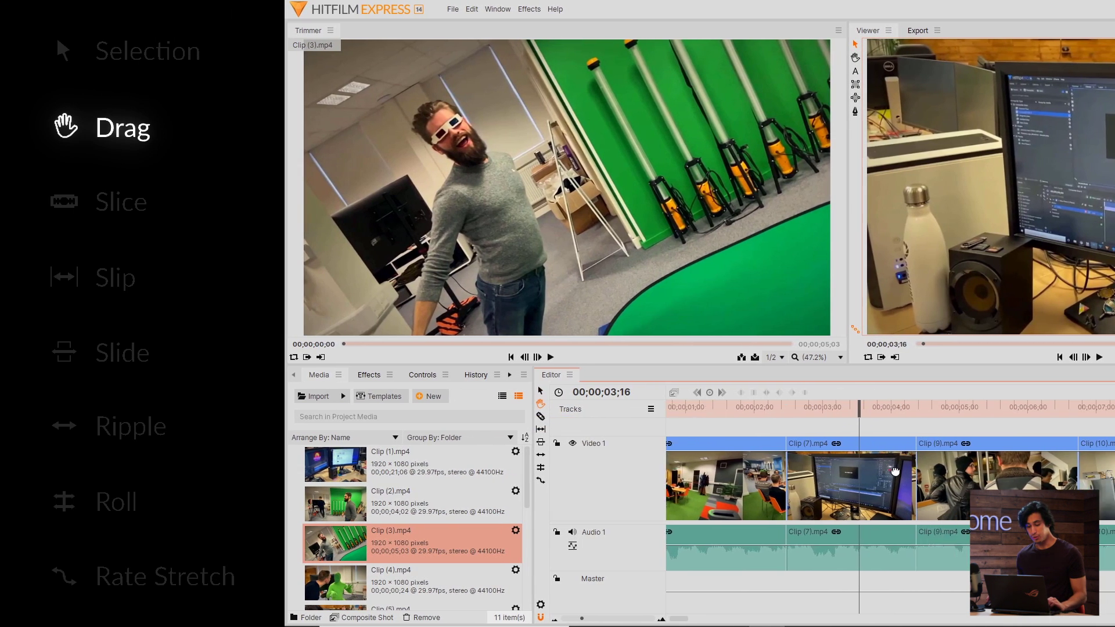
left_click_drag(896, 472, 824, 464)
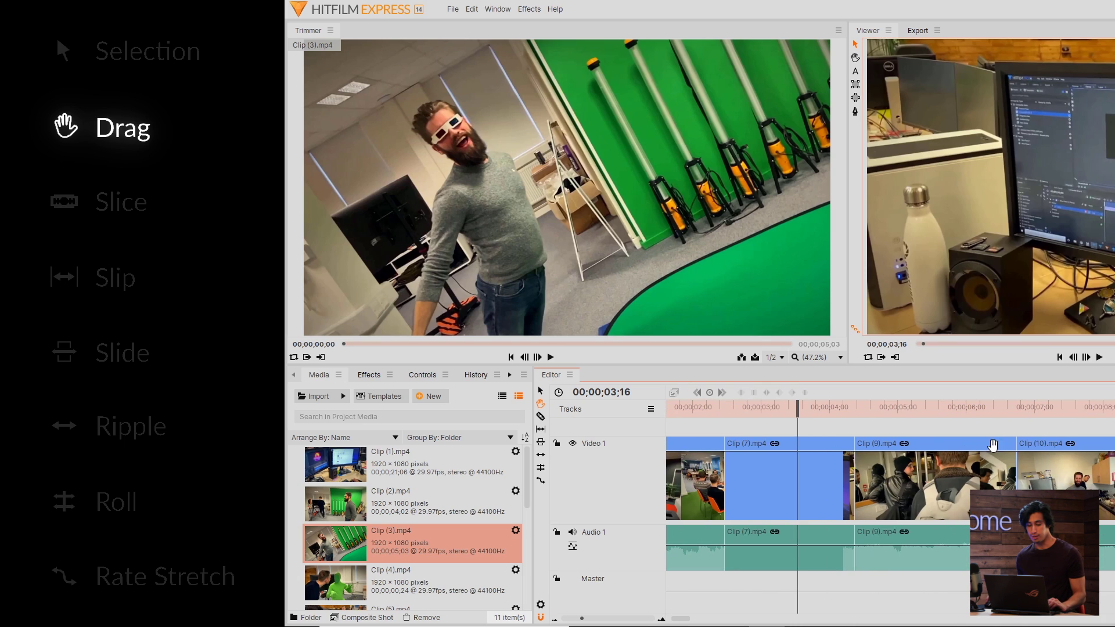
left_click_drag(726, 465, 864, 448)
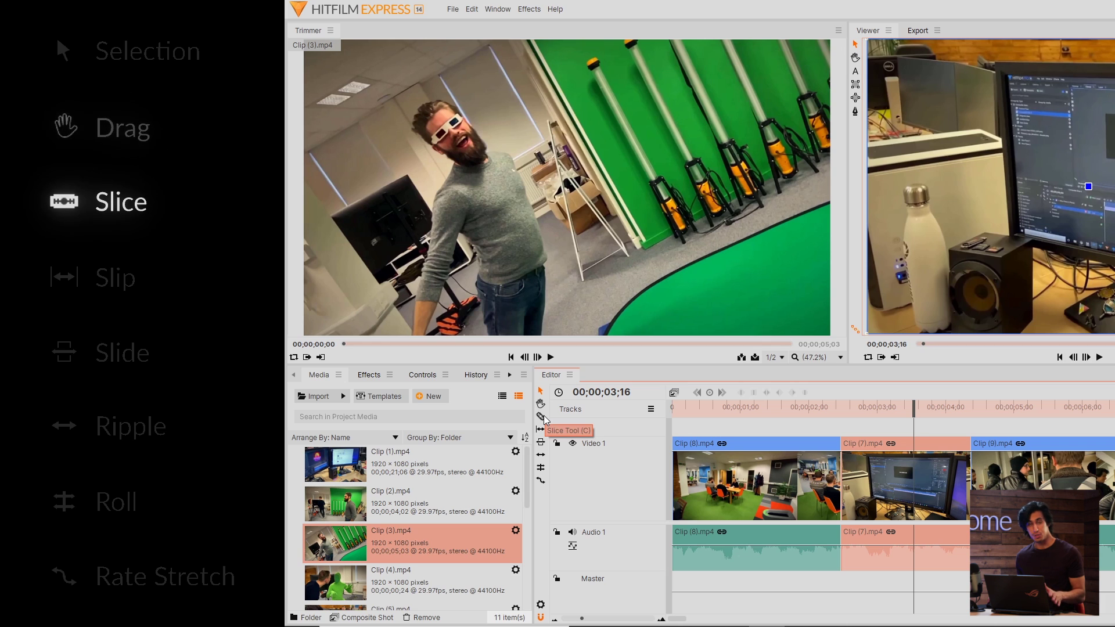
left_click(542, 418)
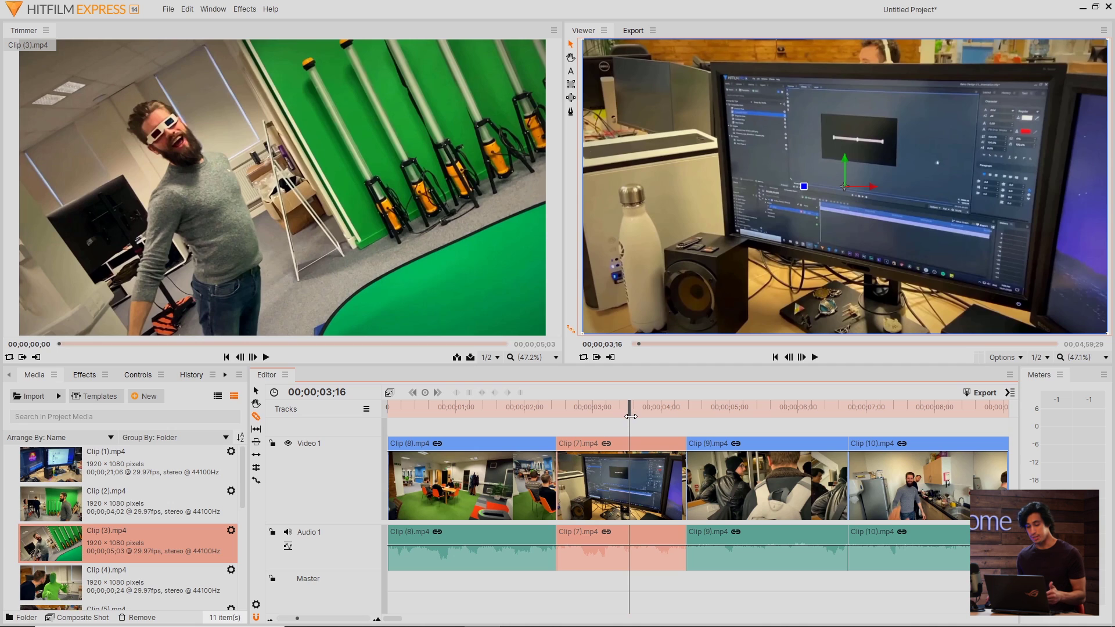
left_click(635, 471)
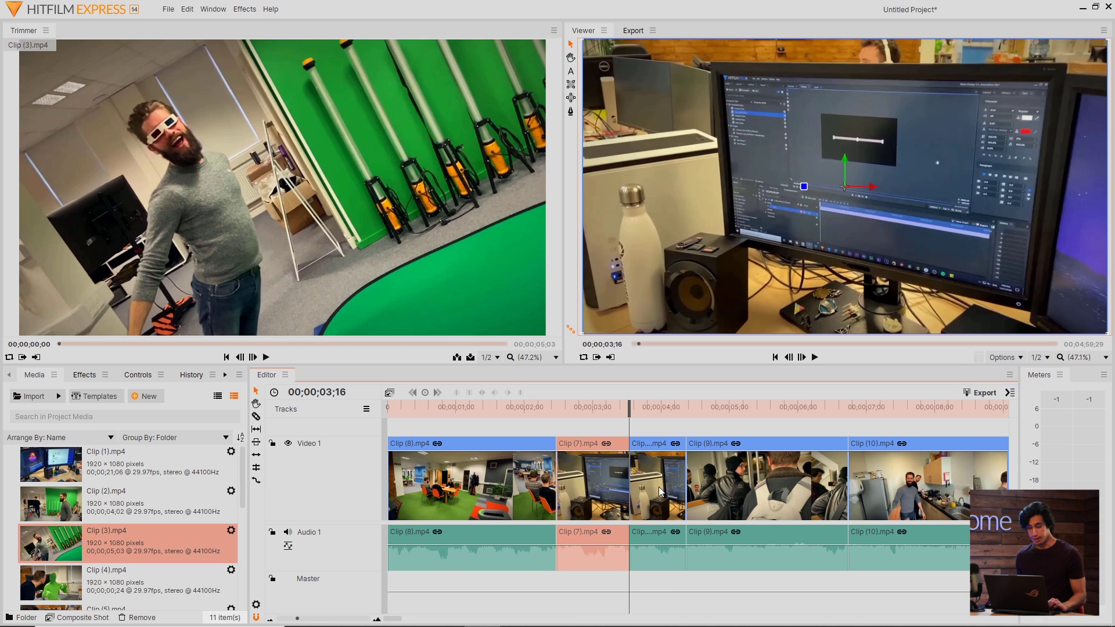
left_click_drag(661, 493, 696, 496)
left_click_drag(772, 494, 737, 489)
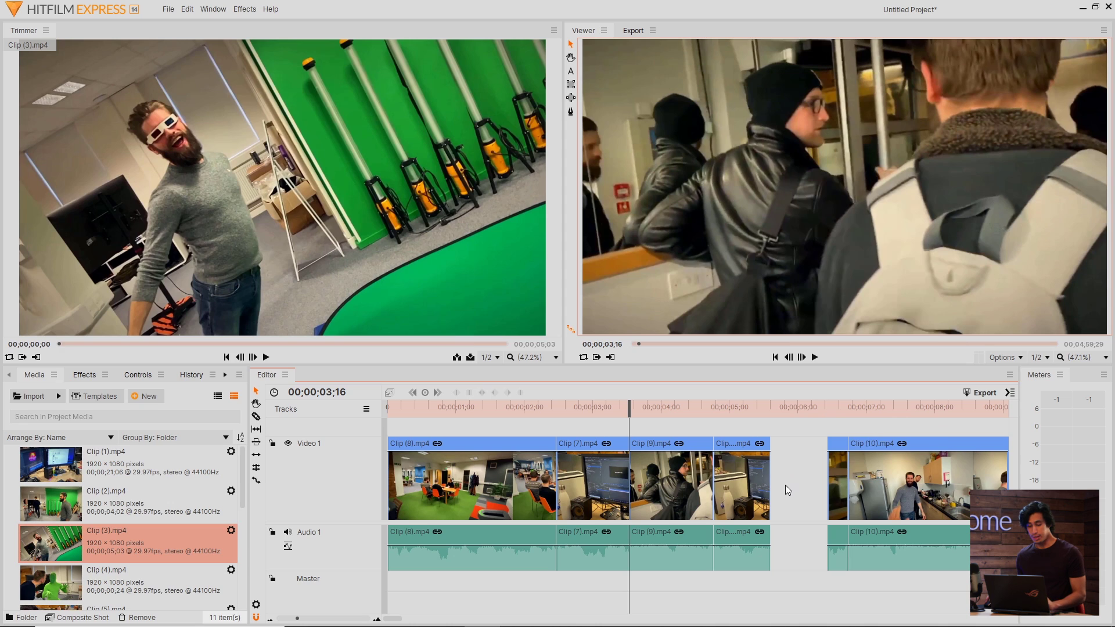
Ripple-delete the gap before Clip (10), then slip Clip (8) left with the Slip tool.
right_click(785, 490)
left_click(828, 439)
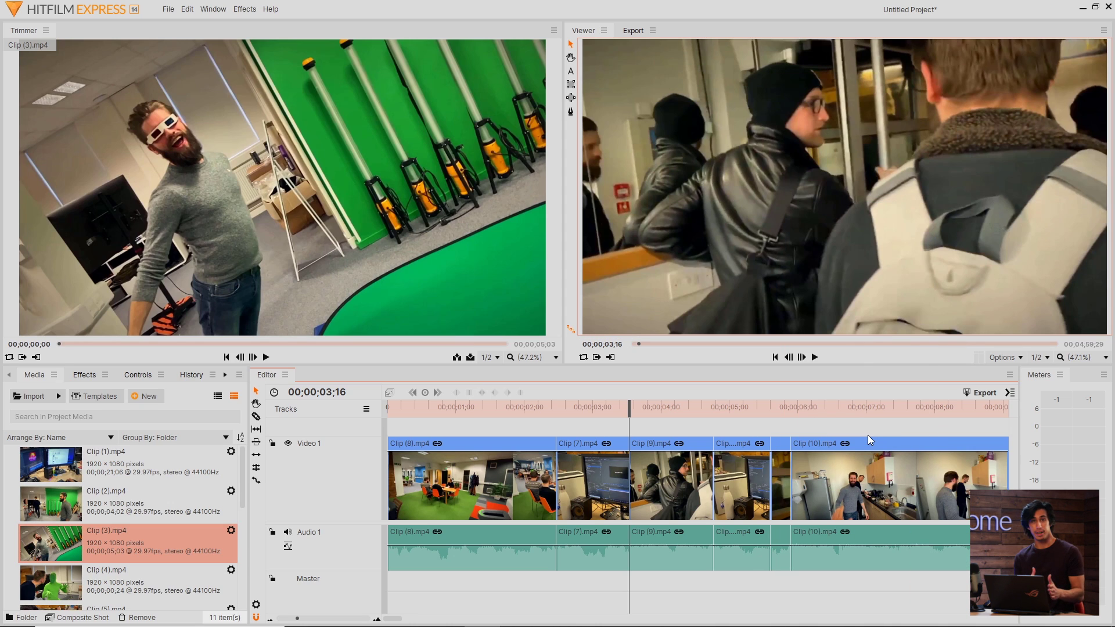
left_click(499, 407)
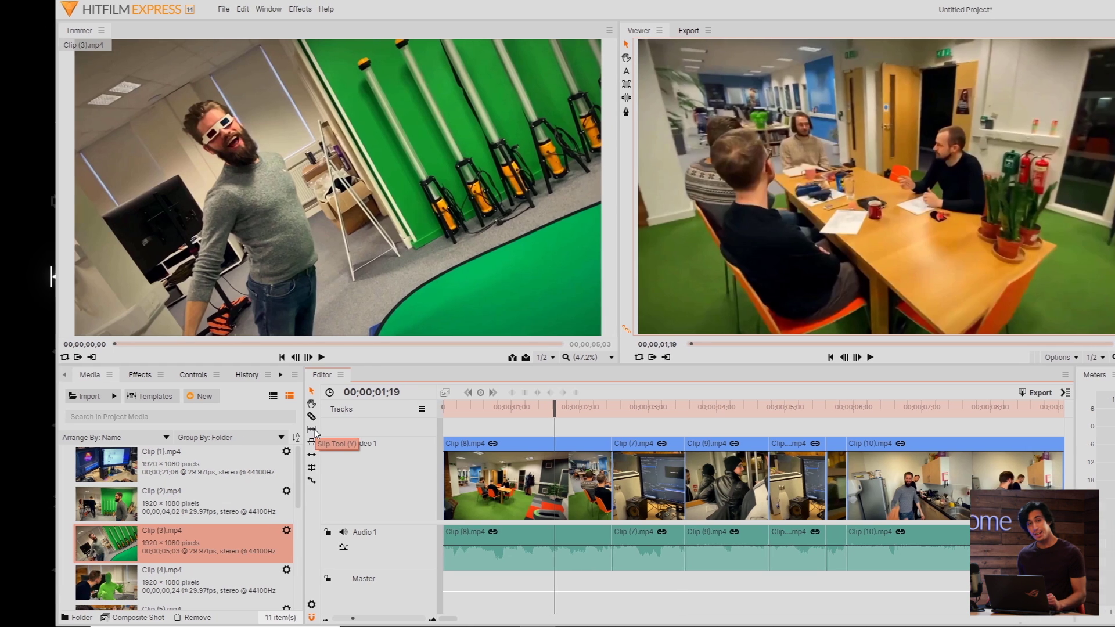
left_click(256, 429)
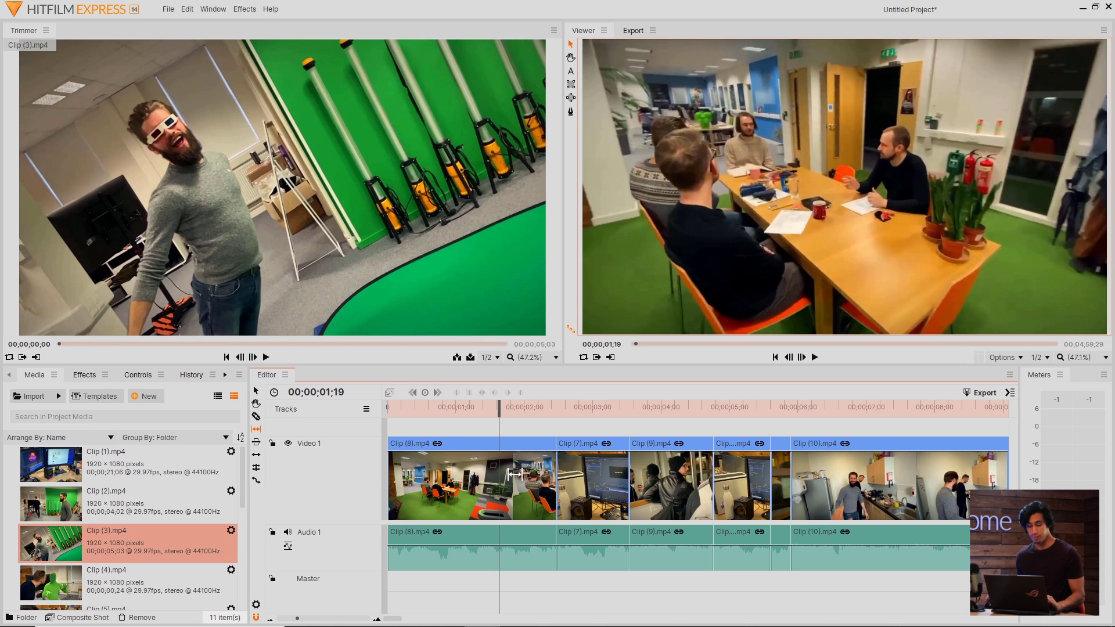
left_click_drag(527, 409, 556, 414)
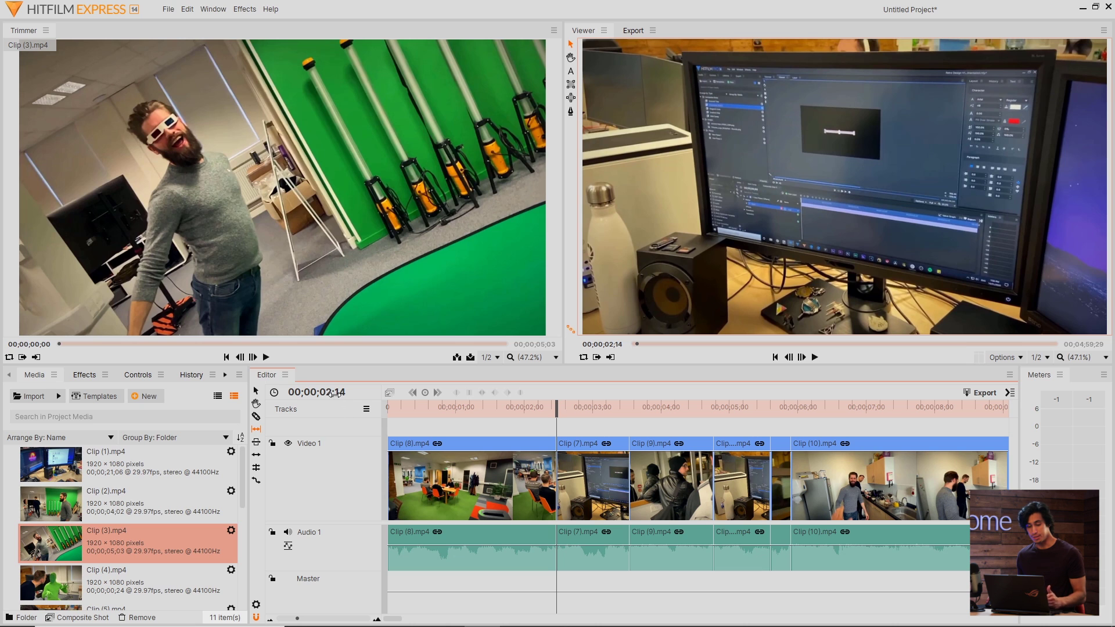
left_click_drag(556, 409, 453, 418)
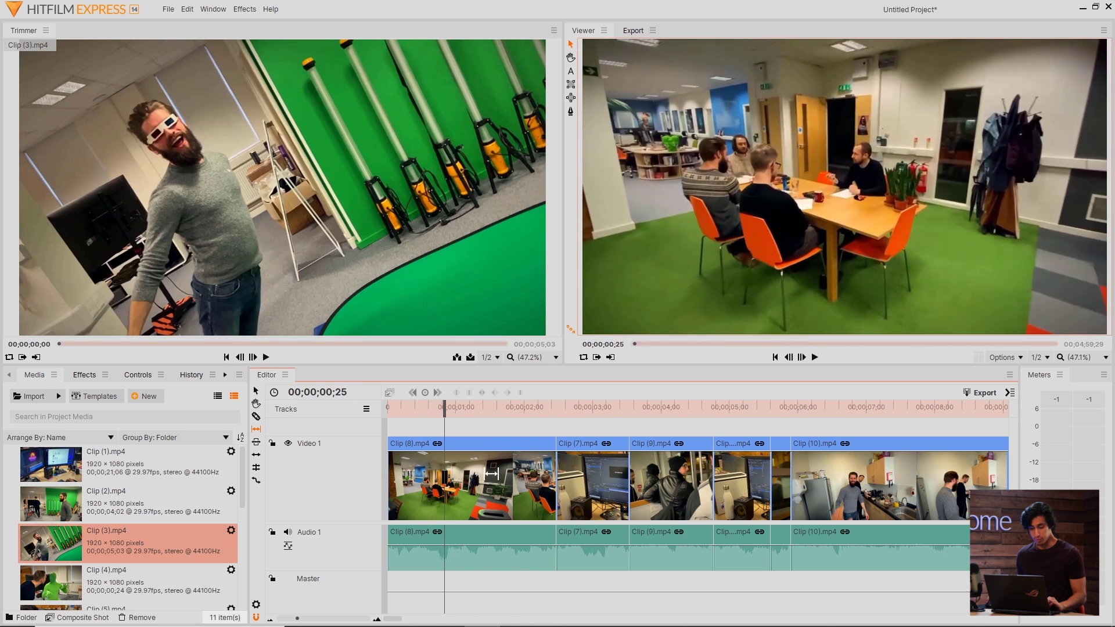
left_click_drag(492, 474, 434, 481)
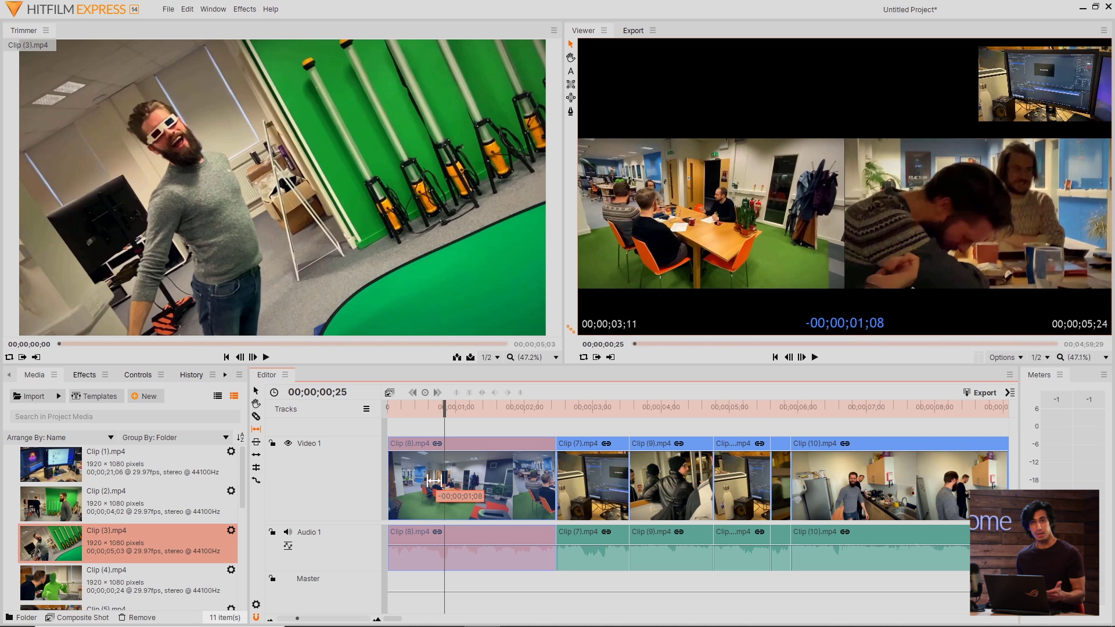
left_click_drag(434, 481, 265, 500)
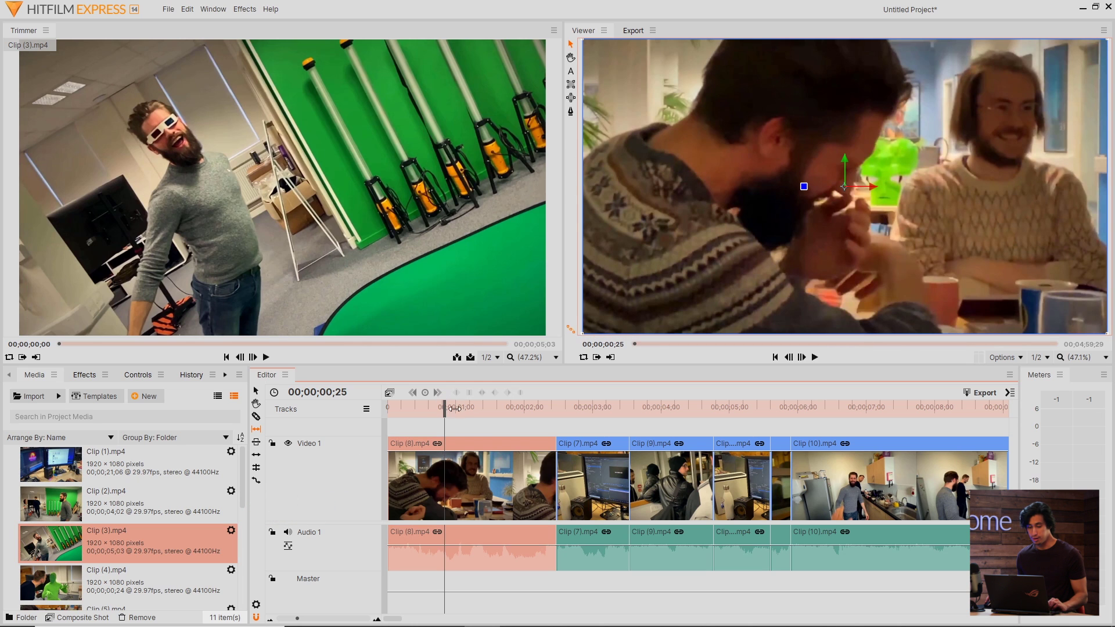
left_click_drag(442, 410, 543, 410)
Slide Clip (7) earlier with the Slide tool (U), shortening Clip (8).
key("u")
left_click(598, 472)
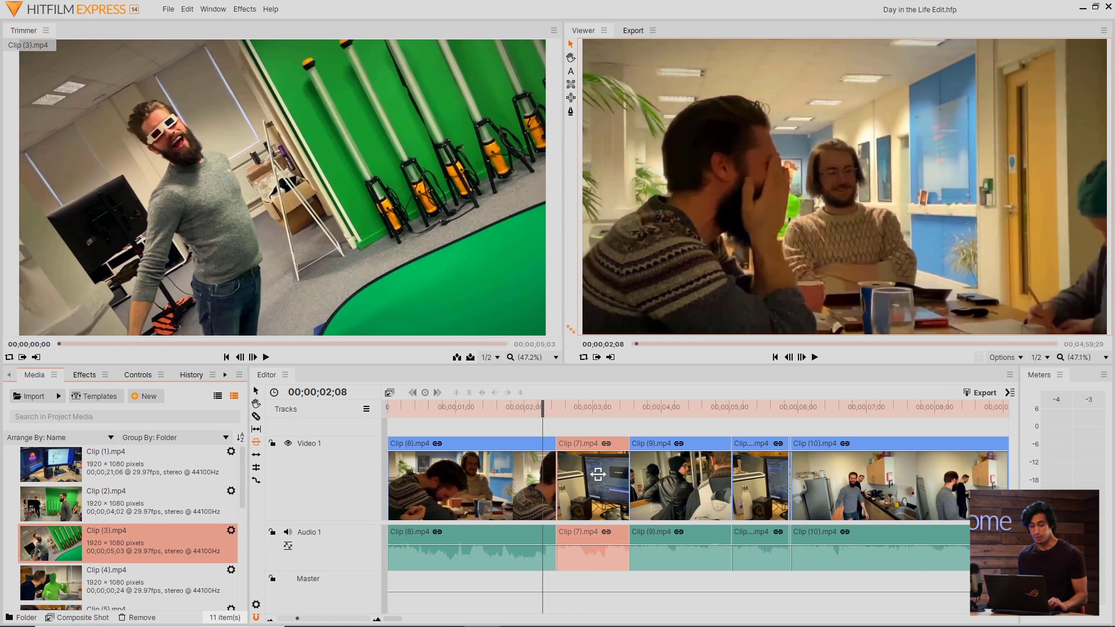
left_click_drag(604, 480, 545, 479)
left_click(610, 483)
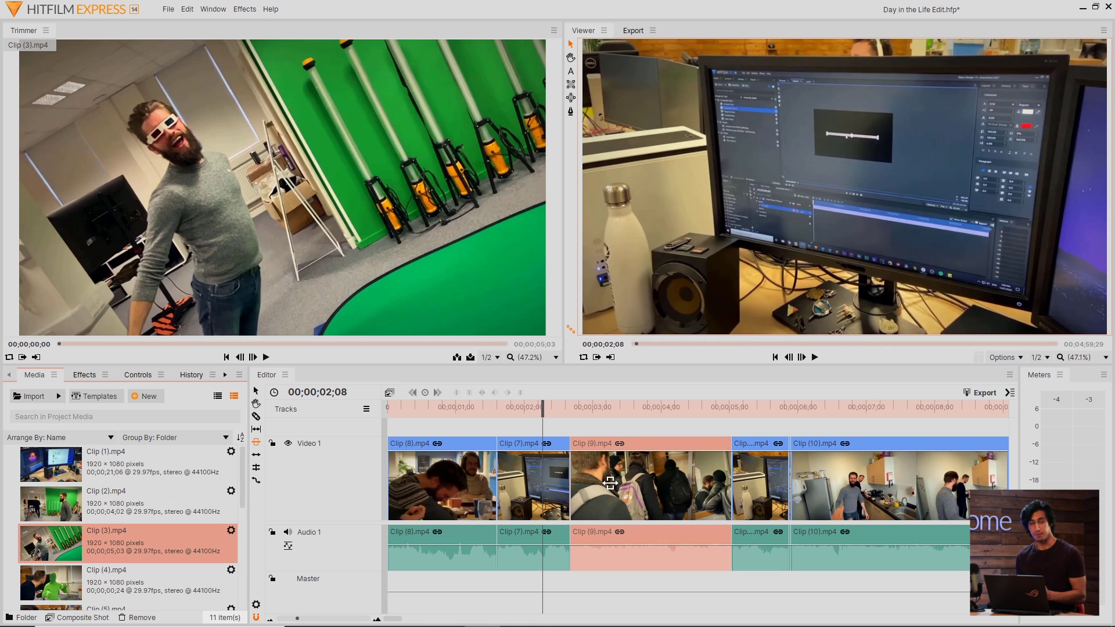
Ripple-trim Clip (7)'s end with the Ripple tool (B), shifting later clips along.
left_click(546, 472)
key("b")
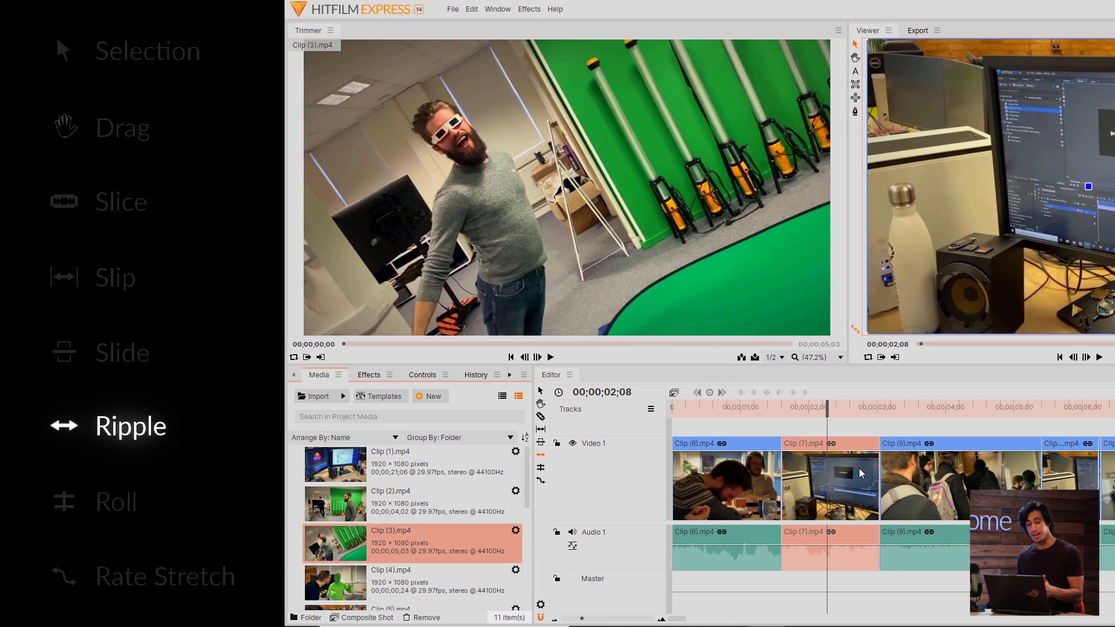
left_click_drag(879, 482, 943, 482)
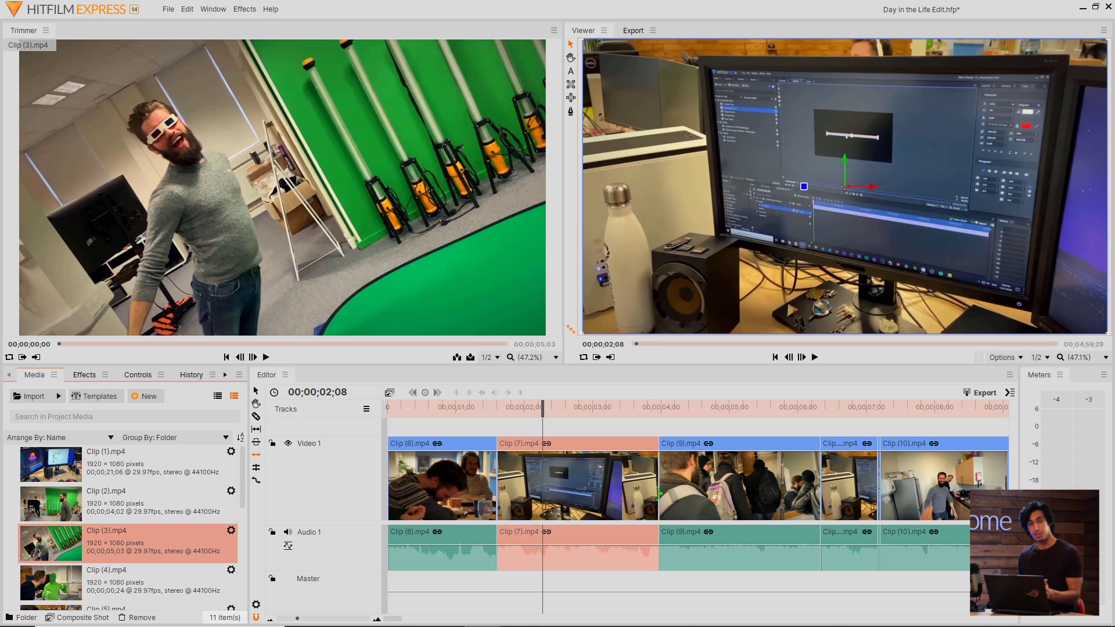
left_click_drag(660, 492, 580, 479)
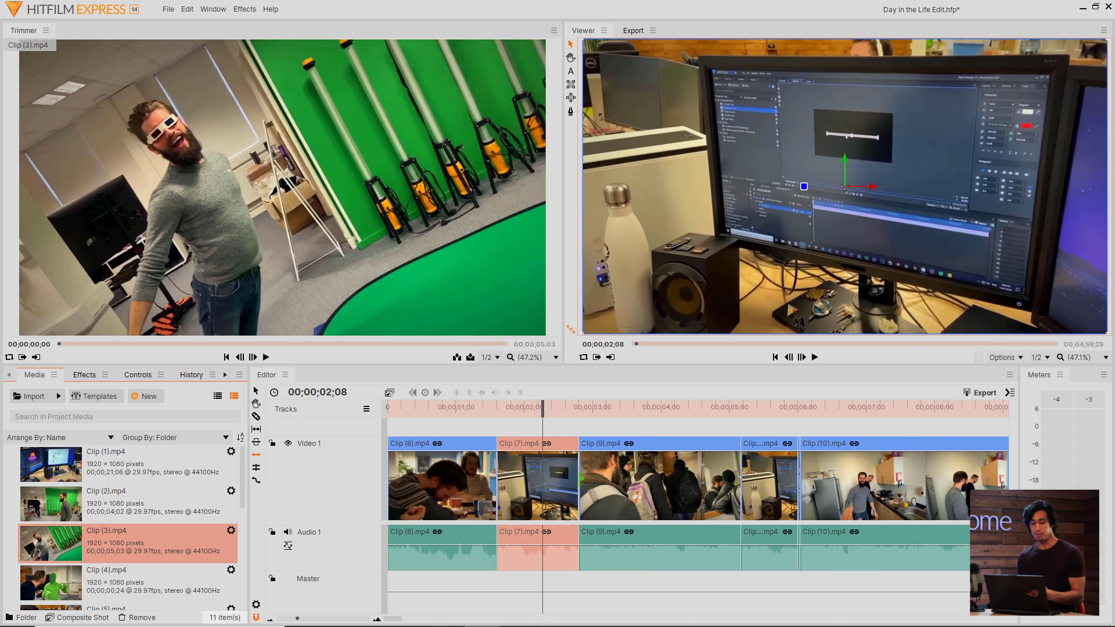
Roll the Clip (7)/Clip (9) cut earlier and then later with the Roll tool (N).
key("n")
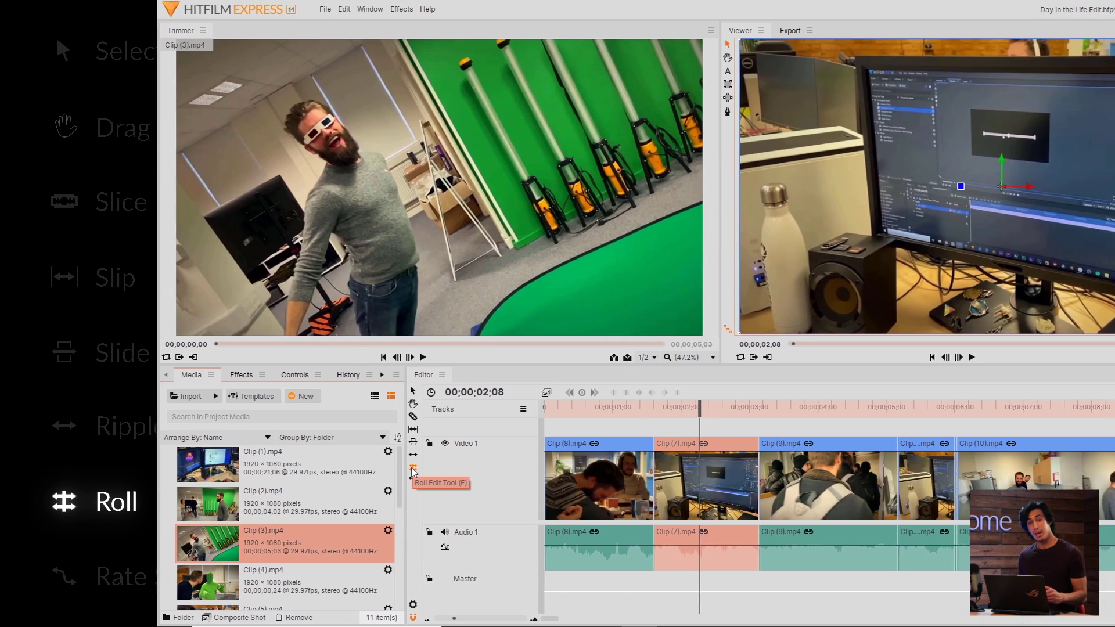
left_click_drag(892, 479, 921, 478)
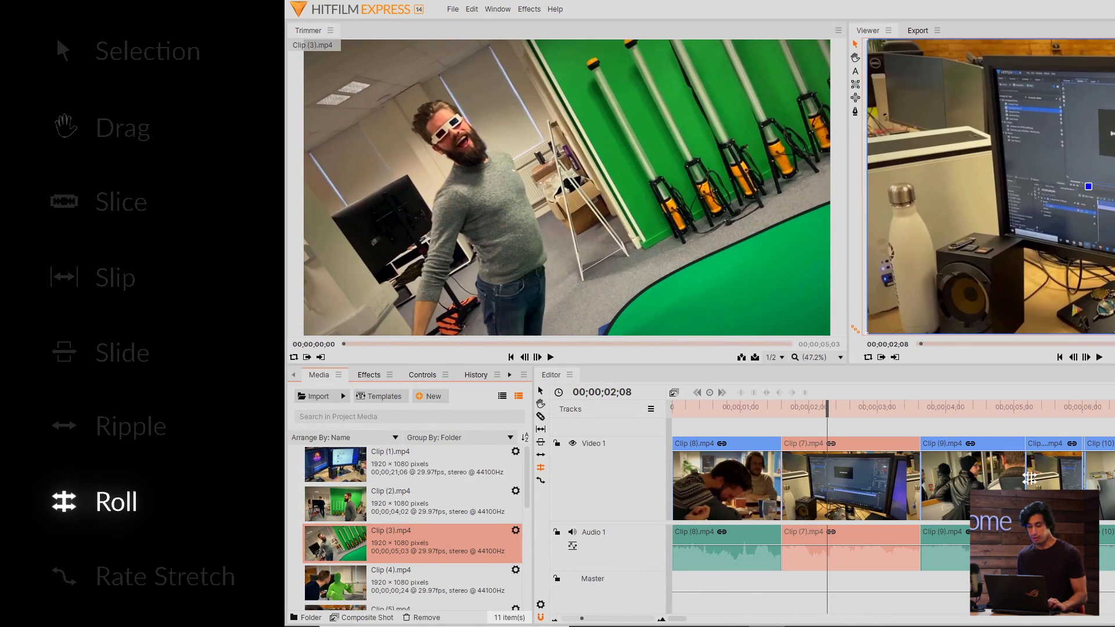
left_click_drag(1027, 479, 1032, 479)
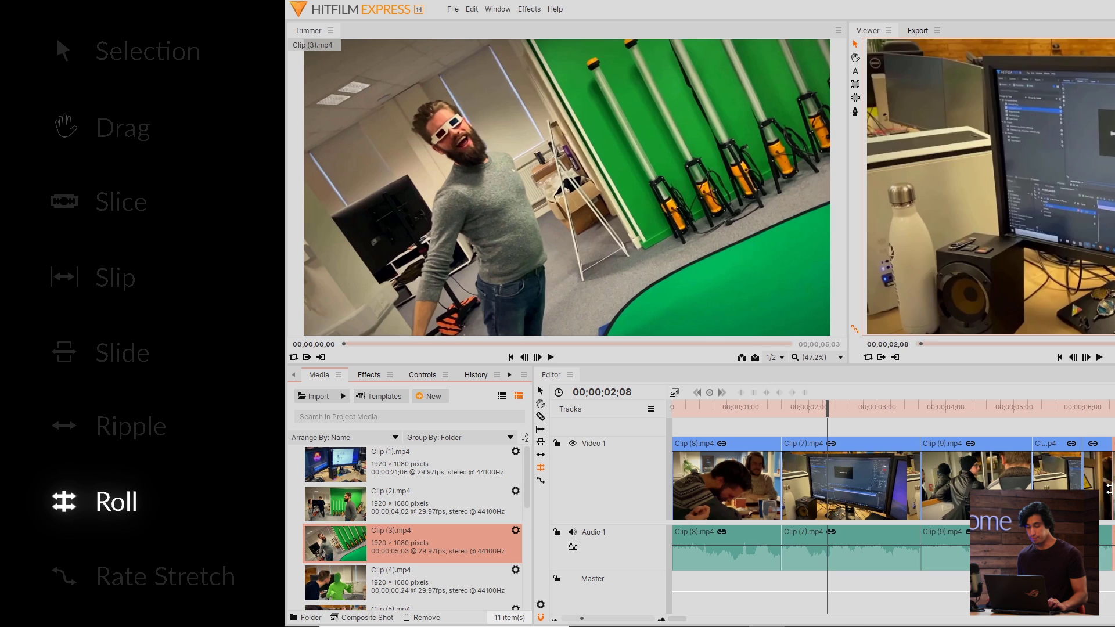
Rate-stretch Clip (7) shorter, retime the short clip, then return to the Selection tool (V).
left_click(540, 480)
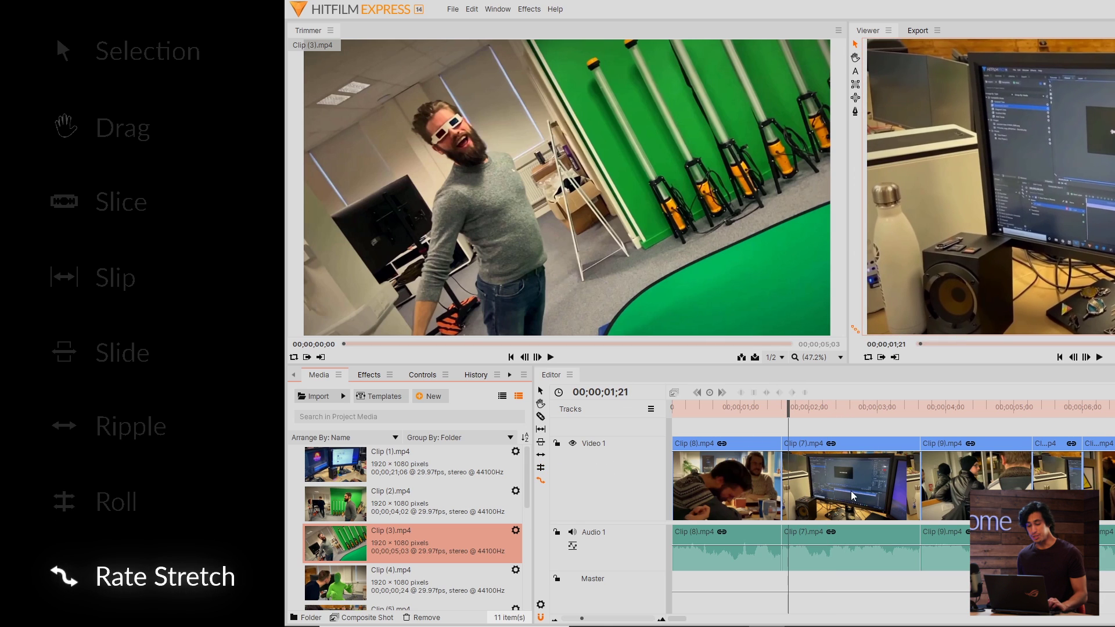
left_click_drag(921, 479, 778, 452)
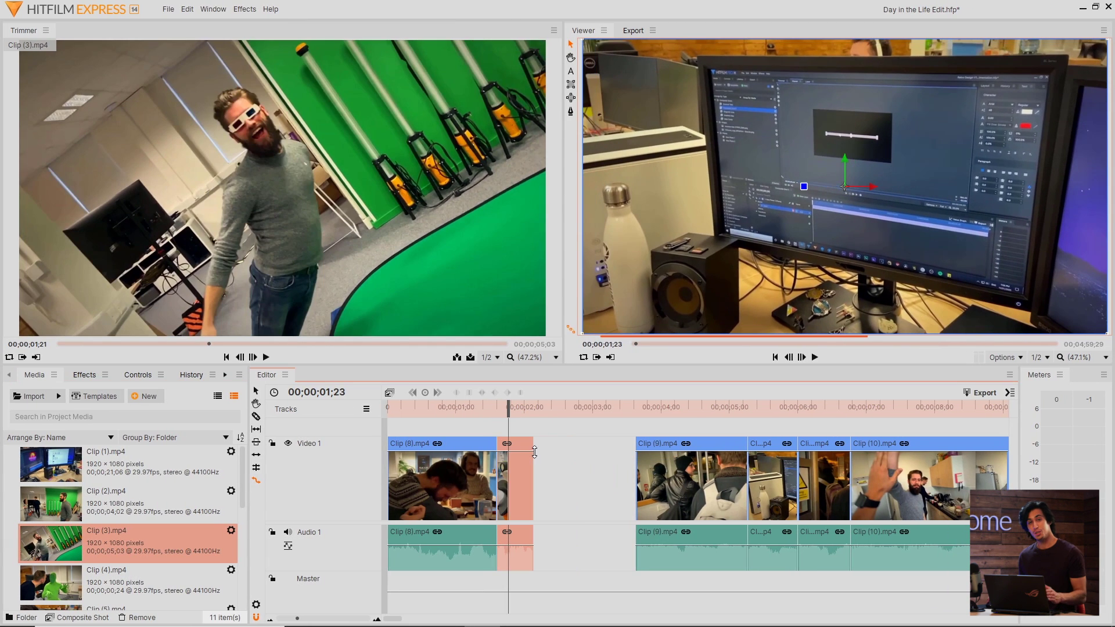
mouse_move(534, 452)
left_mouse_down()
mouse_move(662, 454)
mouse_move(541, 456)
left_mouse_up()
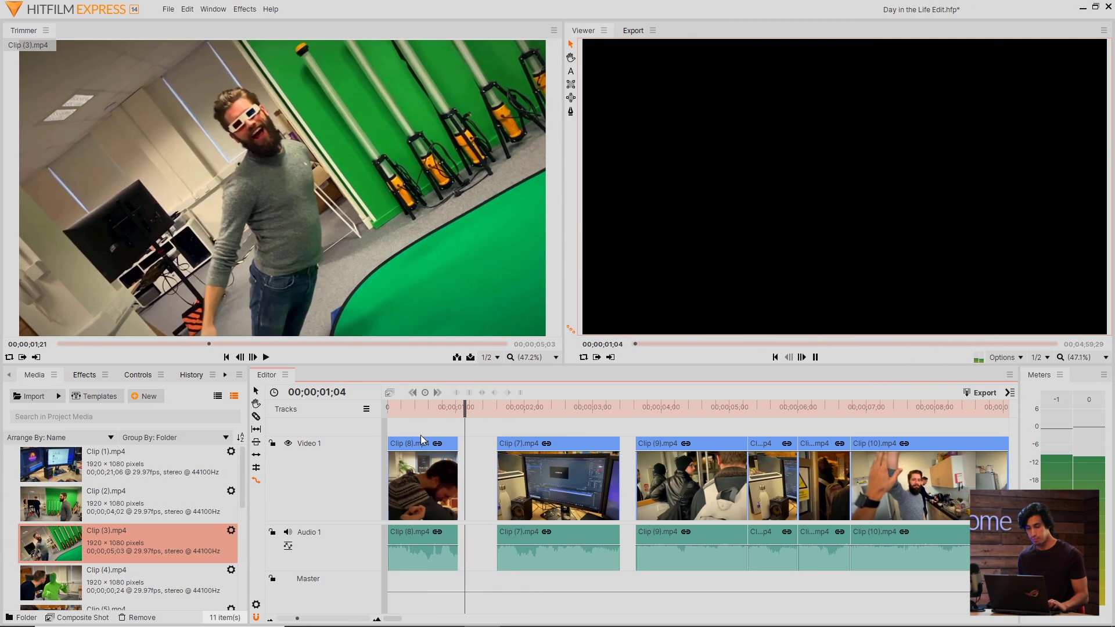
key("v")
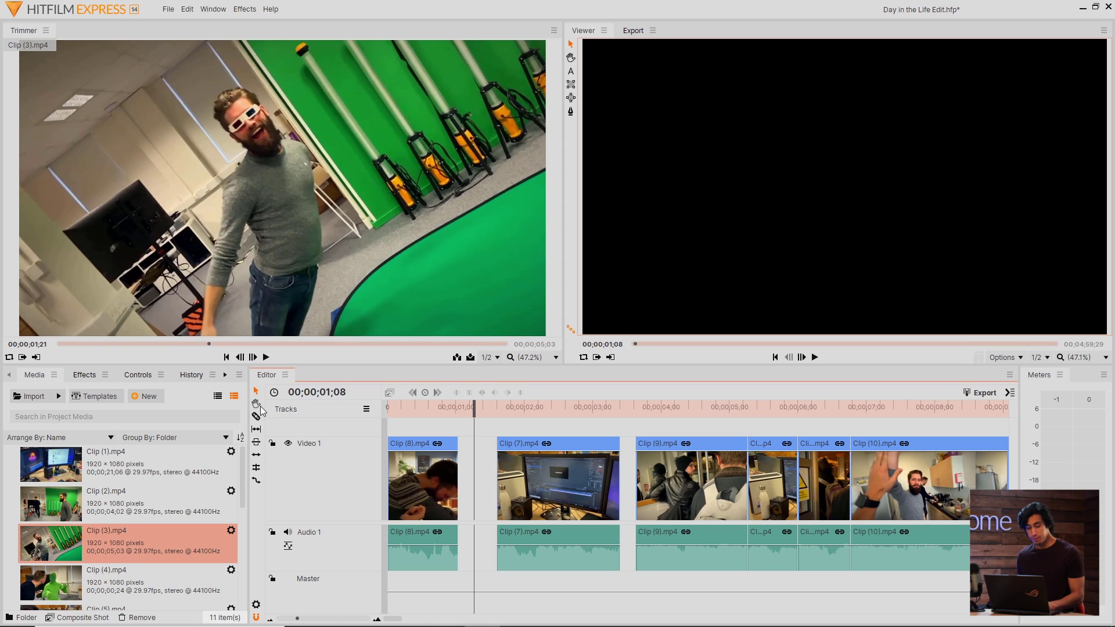
In File > Options > Shortcuts, reset Common timeline's Set In Point to its default 2.
left_click(168, 9)
left_click(191, 116)
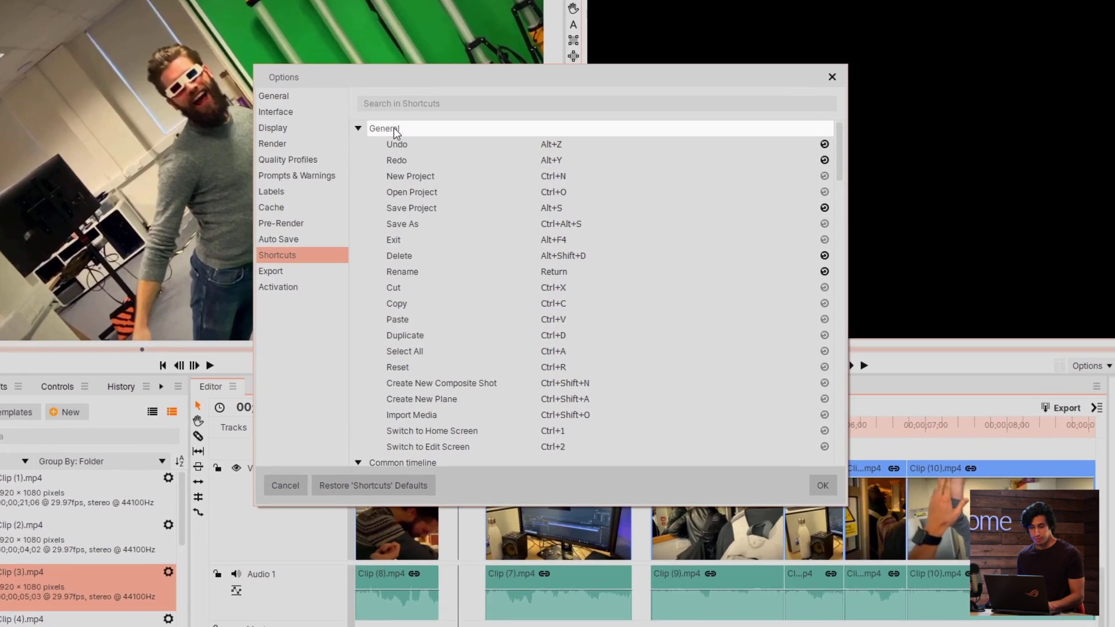
left_click(394, 128)
left_click(324, 189)
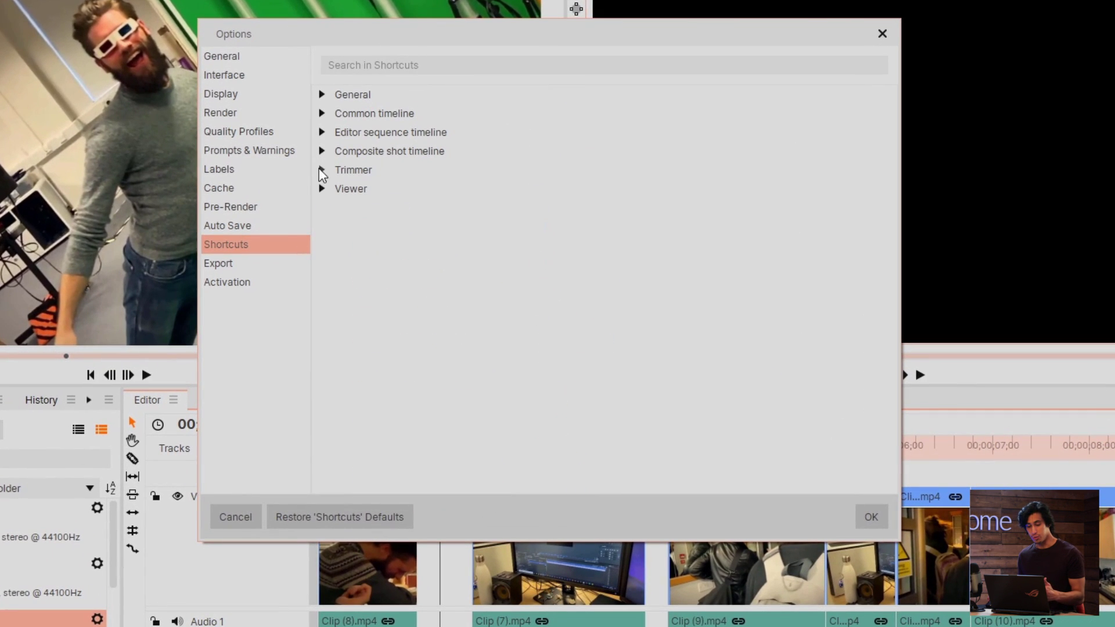
left_click(323, 114)
left_click(583, 134)
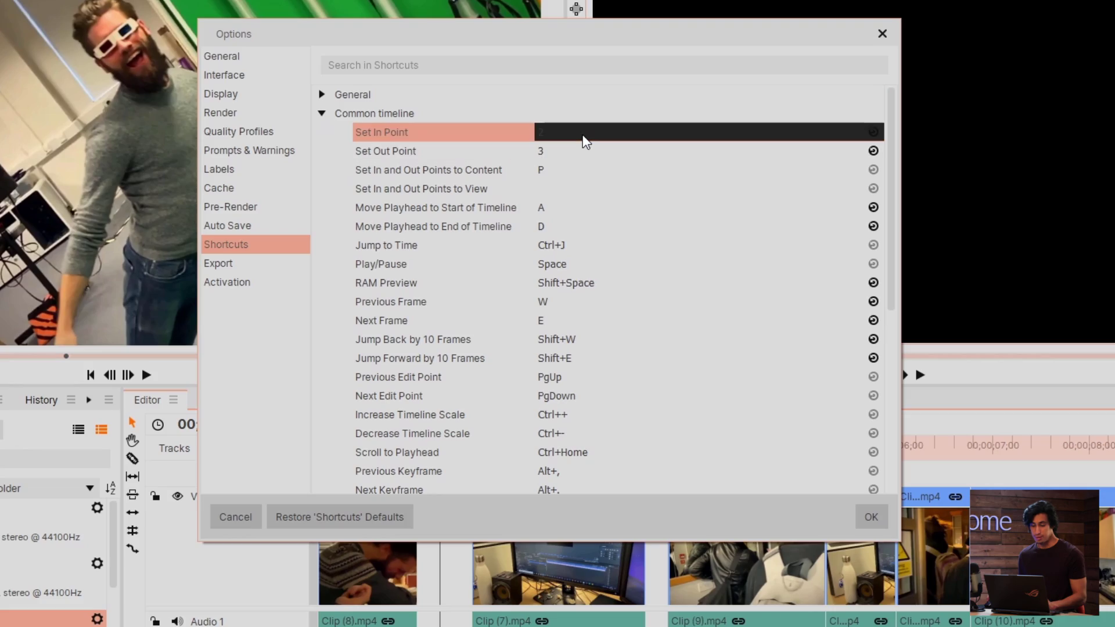
left_click(616, 169)
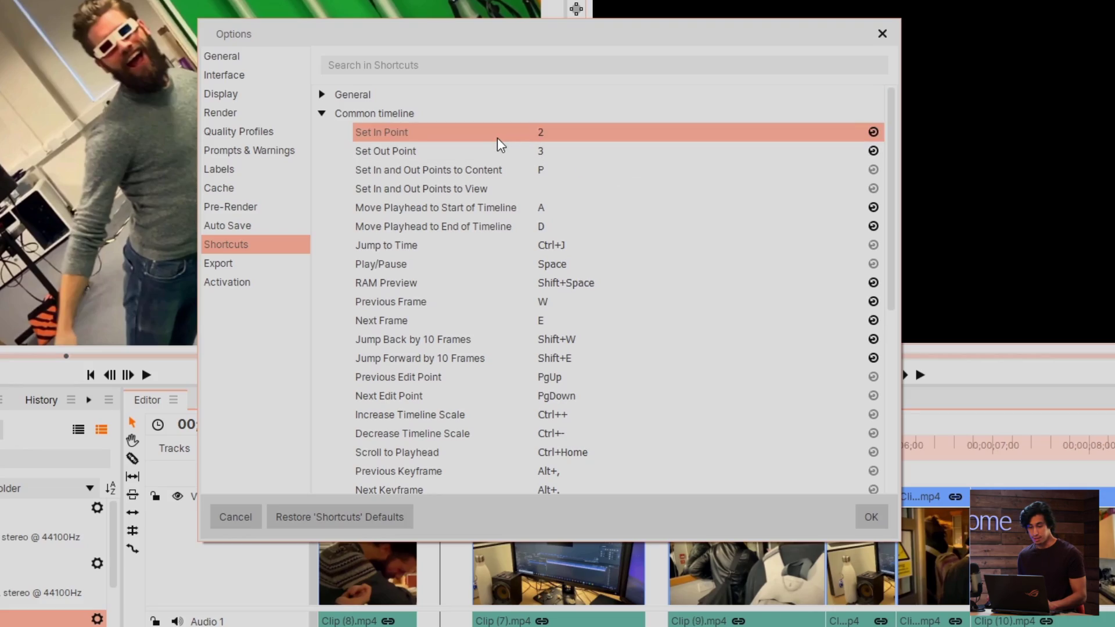
left_click(598, 150)
key("3")
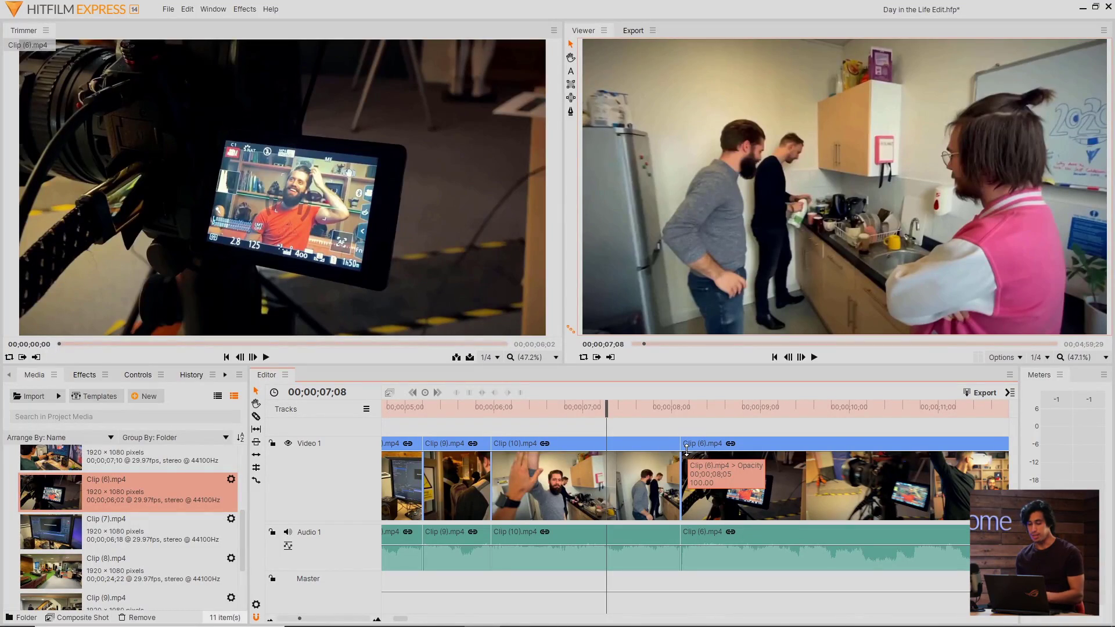
Shift Clip (6)'s video right, extend Clip (10) 24 frames to meet it, and play back.
left_click_drag(687, 478, 759, 478)
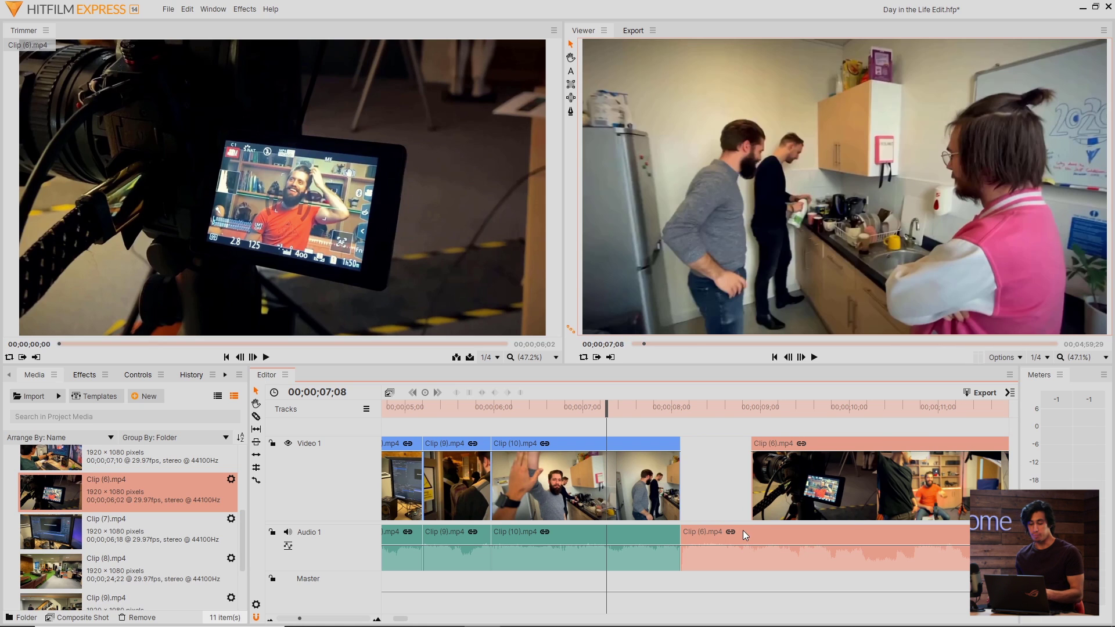
left_click_drag(685, 475, 752, 491)
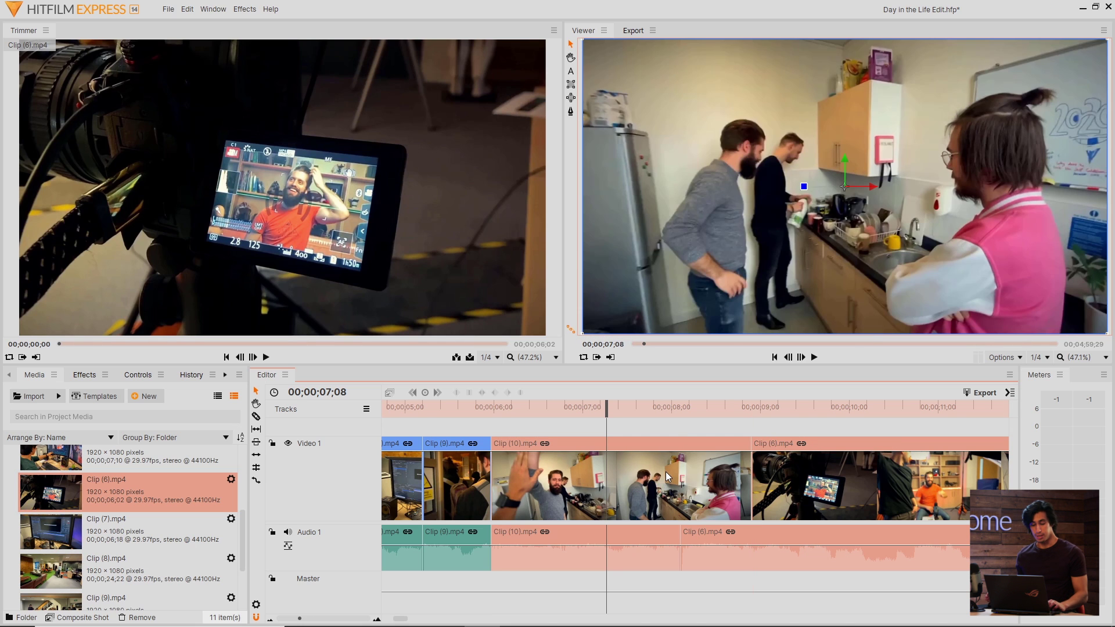
key("space")
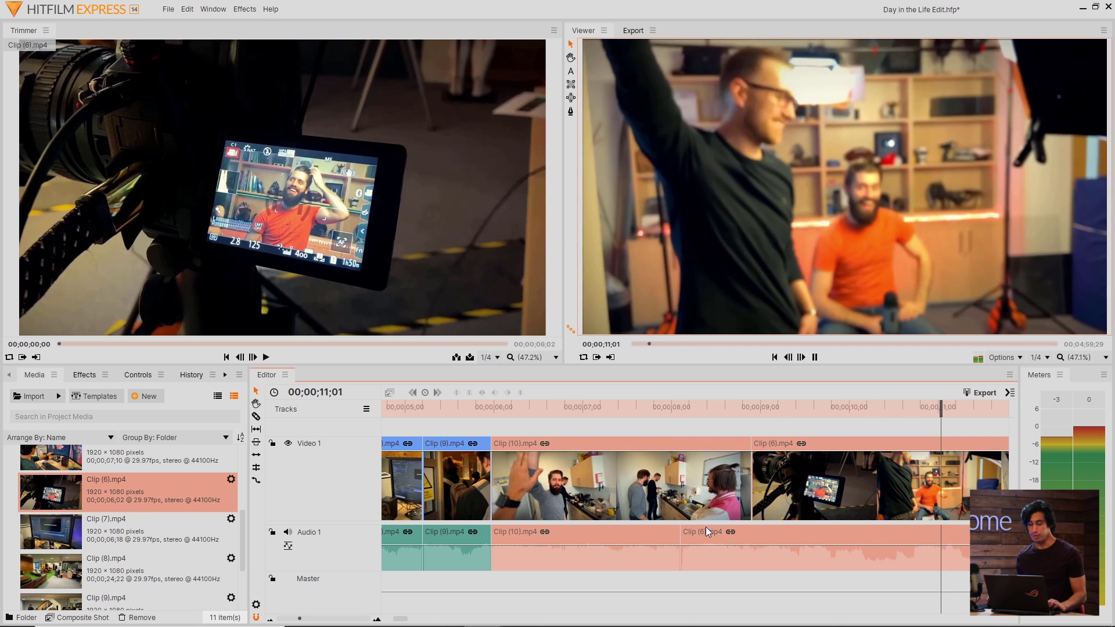
left_click(651, 407)
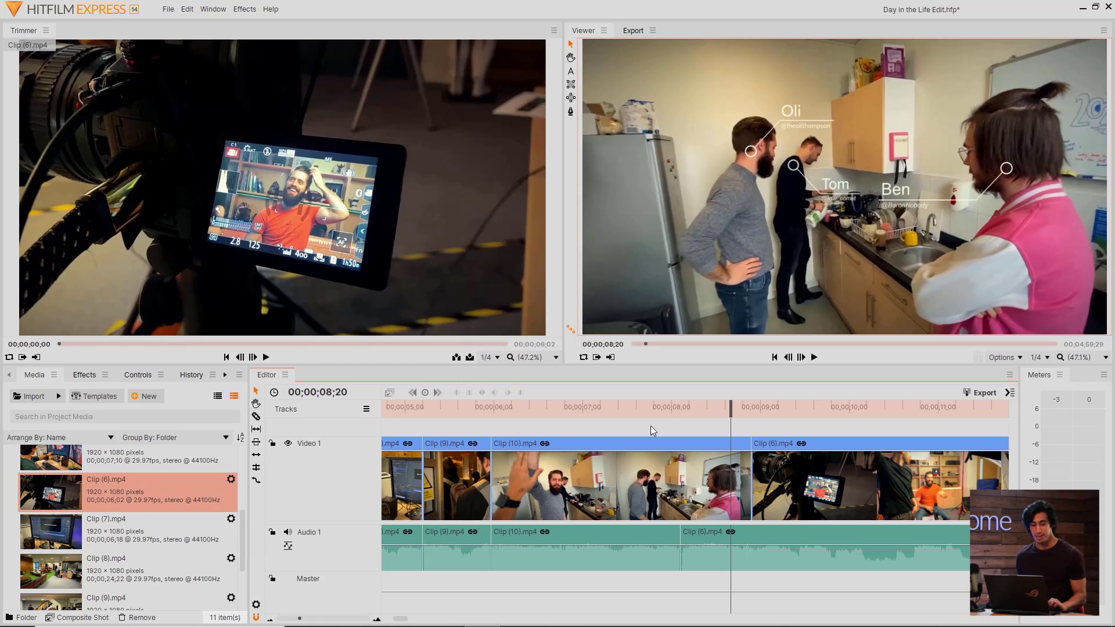
Drag Additive Dissolve from Transitions - Video > Dissolve onto the Clip (10)/Clip (6) cut.
left_click(92, 378)
scroll(58, 540, "down", 4)
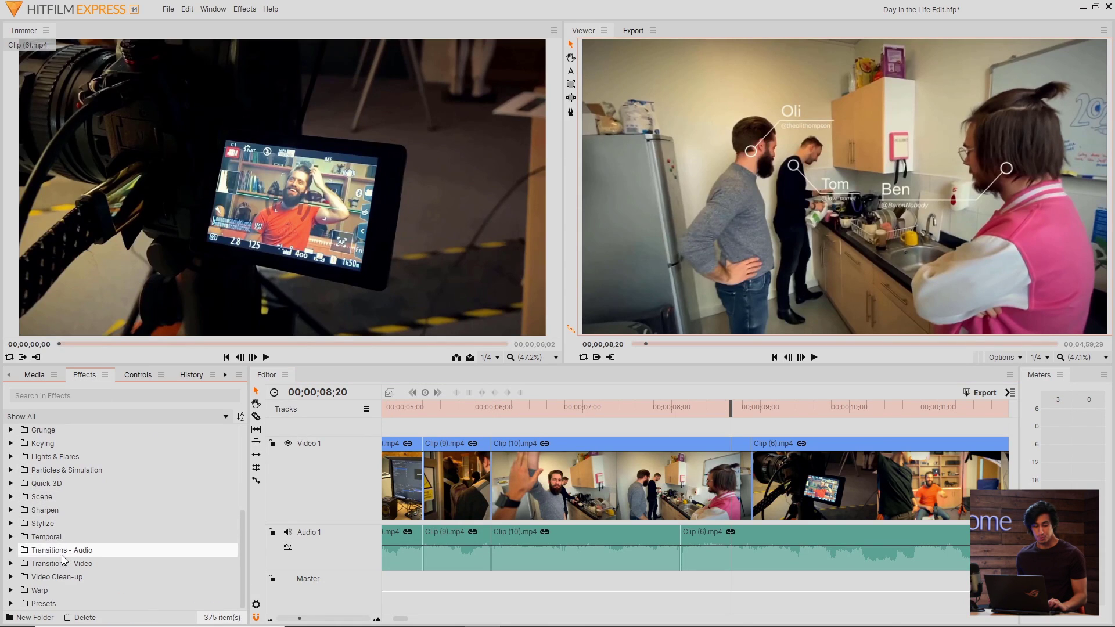
left_click(11, 564)
scroll(57, 512, "down", 2)
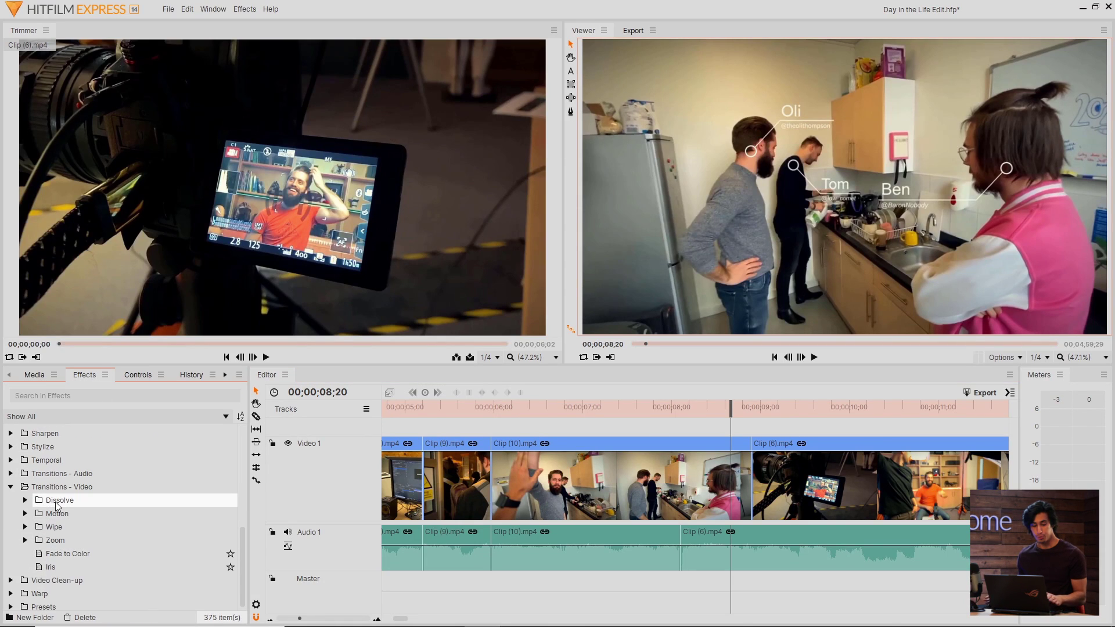
left_click(25, 500)
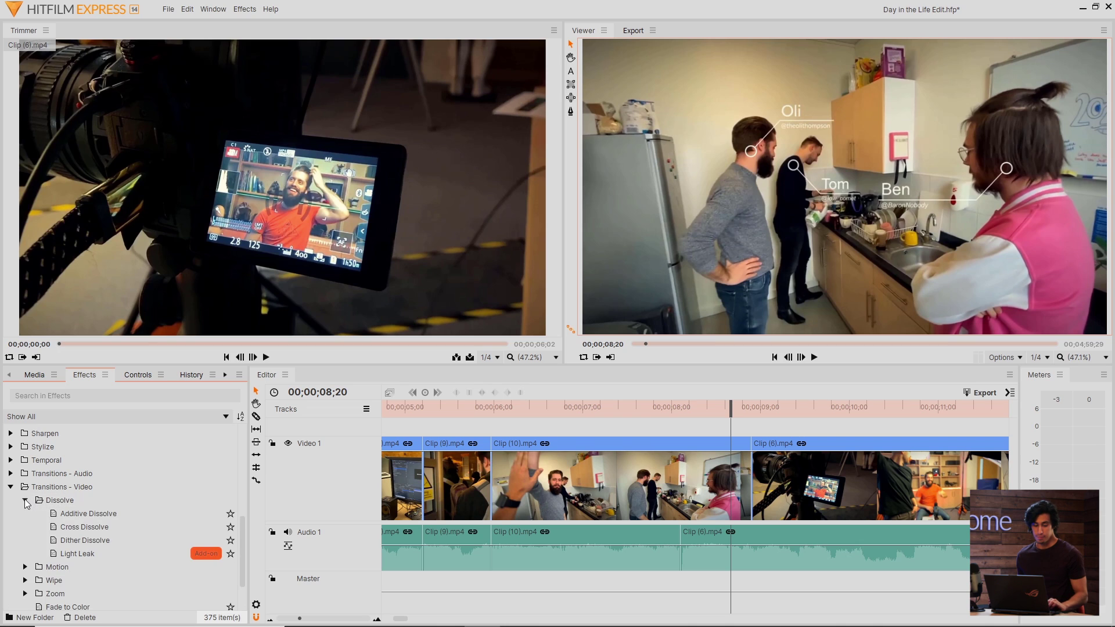
scroll(35, 504, "down", 1)
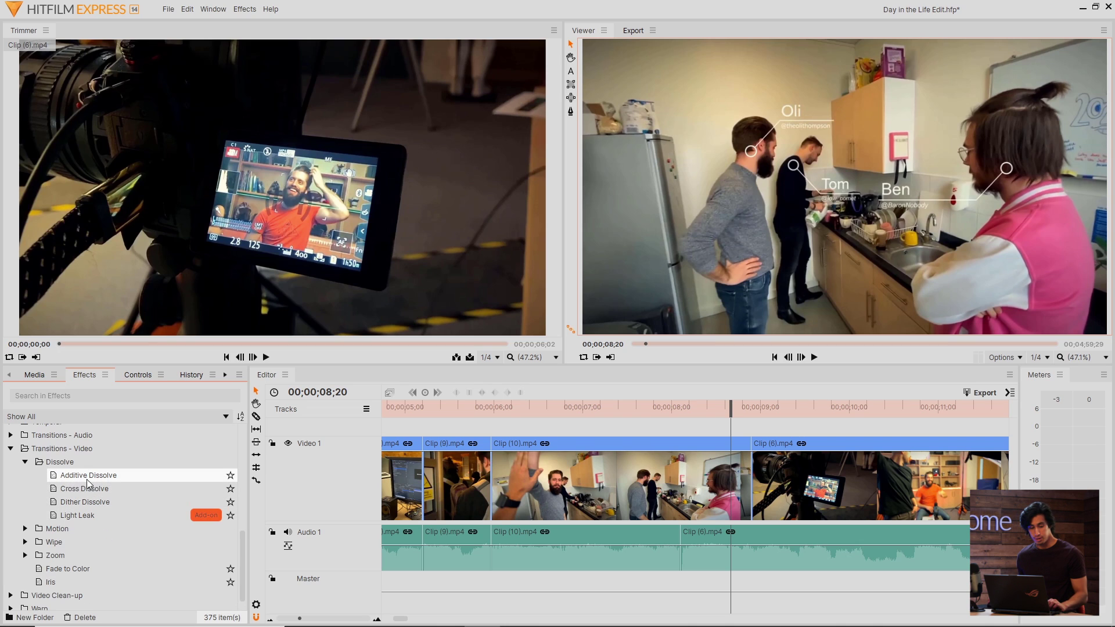
left_click(85, 480)
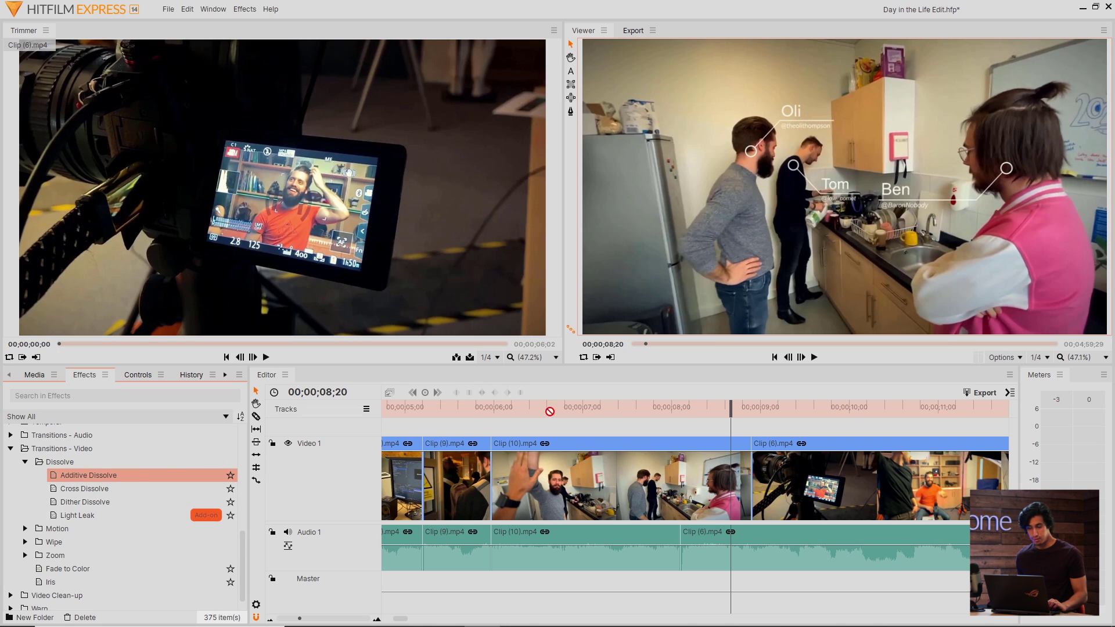
left_click_drag(549, 411, 667, 424)
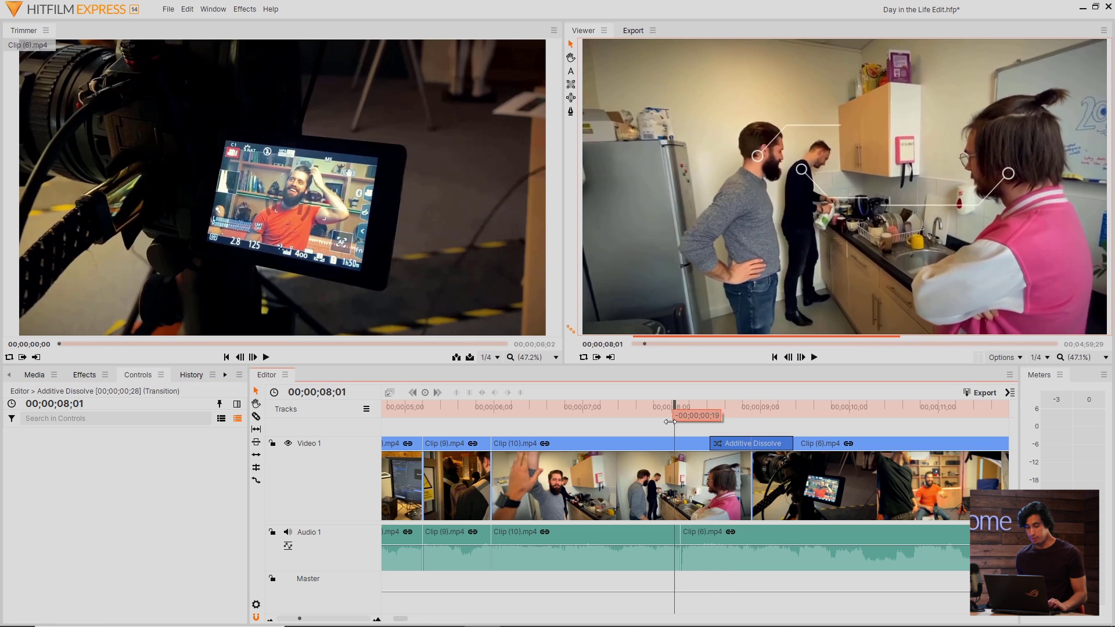
Preview the dissolve, then trim it shorter to 16 frames.
key("space")
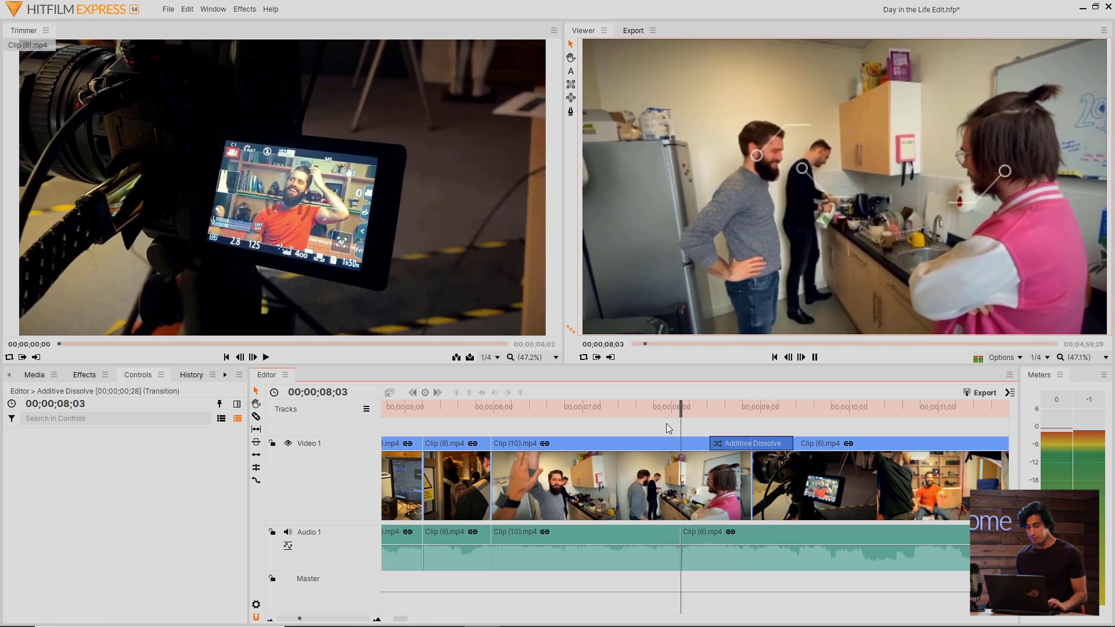
key("space")
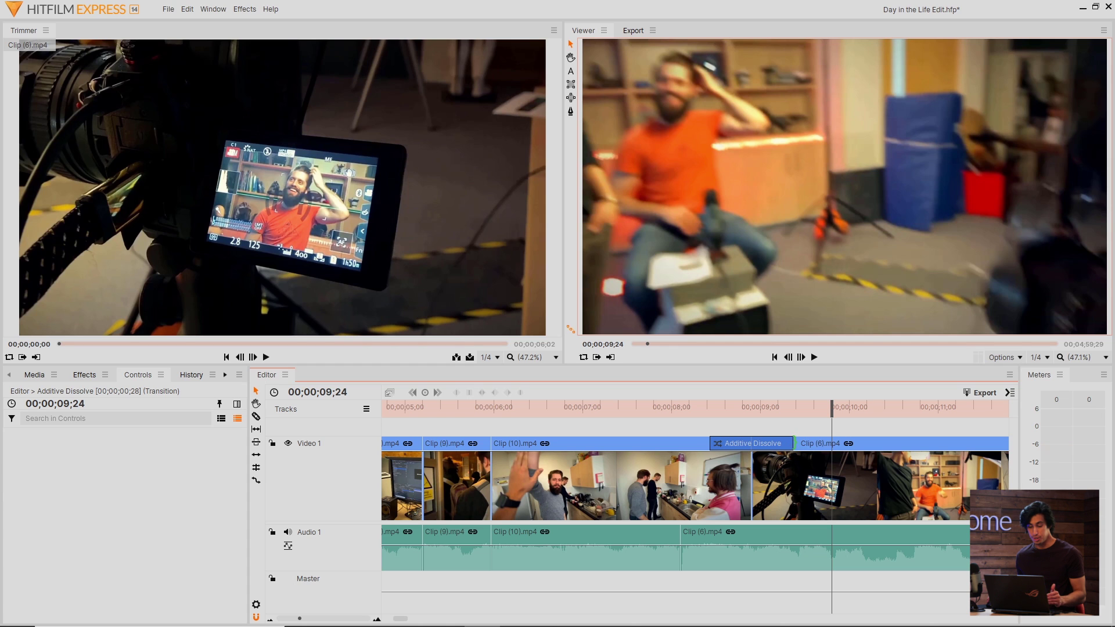
mouse_move(794, 444)
left_mouse_down()
mouse_move(765, 440)
mouse_move(889, 444)
mouse_move(779, 443)
left_mouse_up()
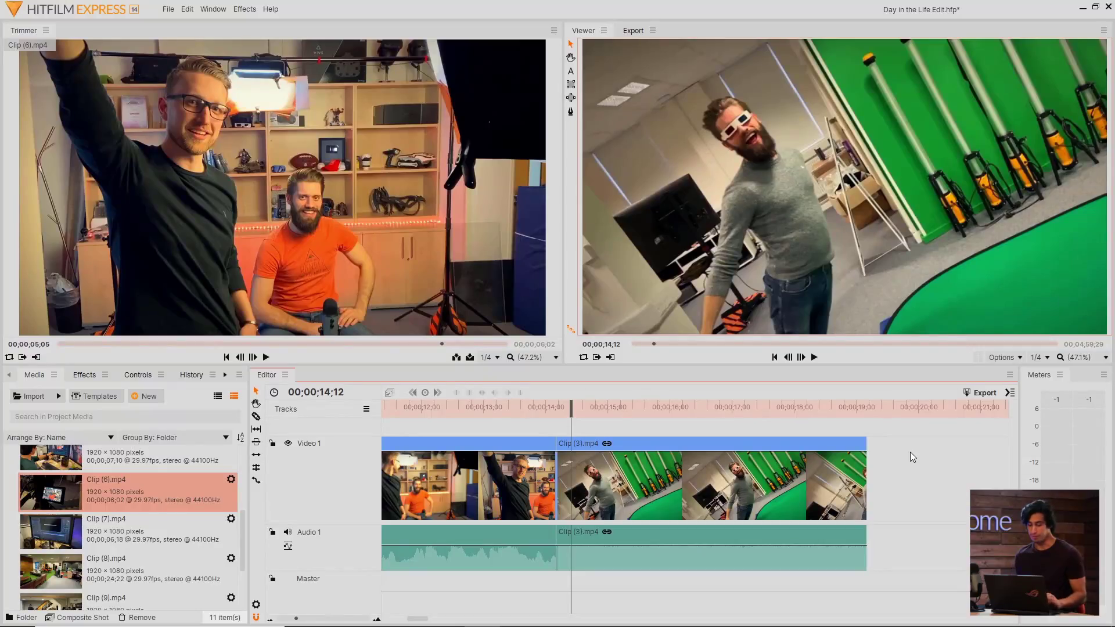
Stop the playhead at 15;26, razor-cut Clip (3).mp4 there, and select its second piece.
key("space")
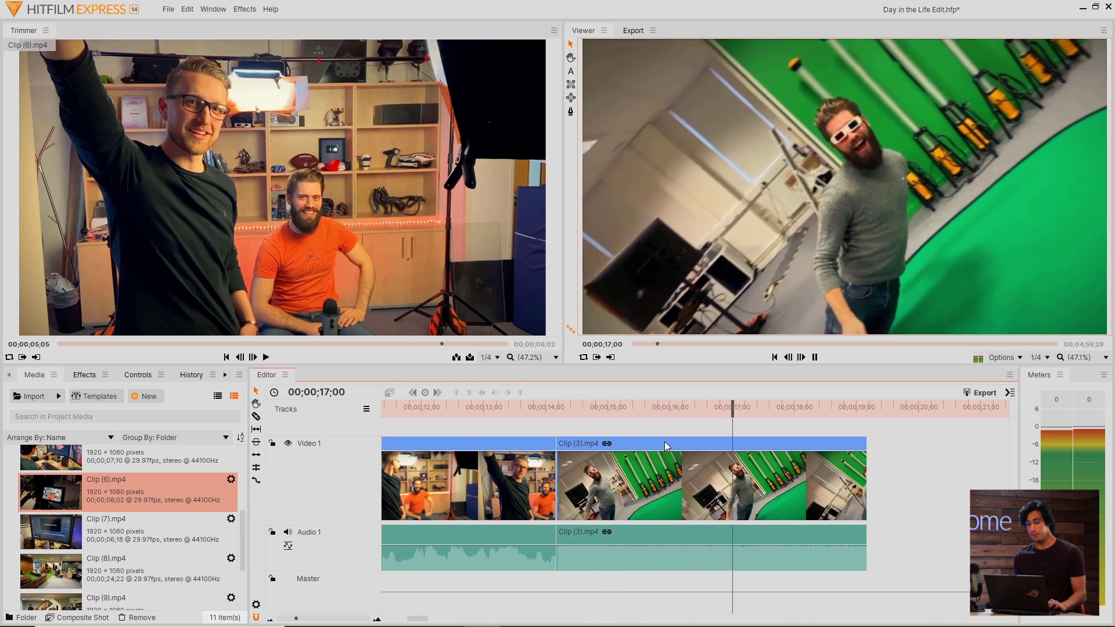
key("space")
left_click_drag(710, 405, 678, 399)
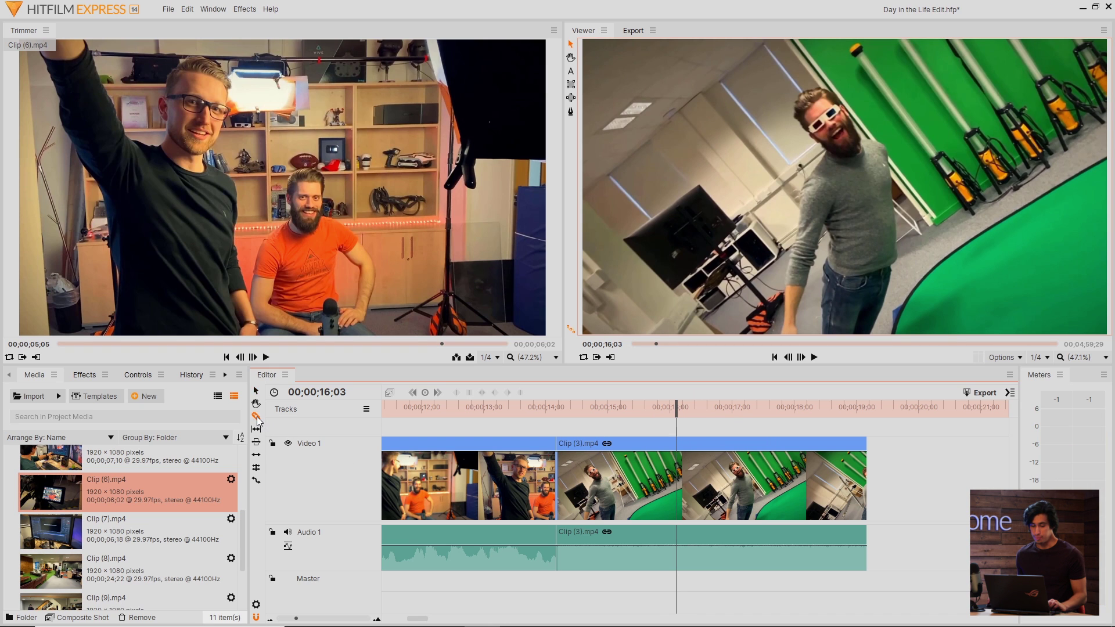
left_click(561, 416)
key("space")
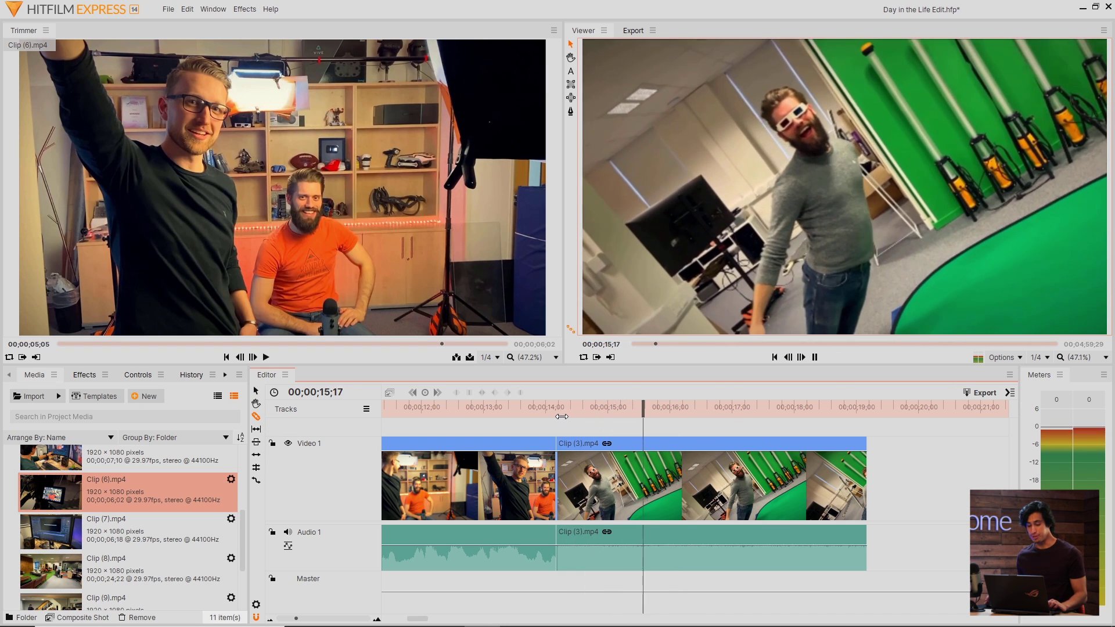
key("space")
left_click(662, 480)
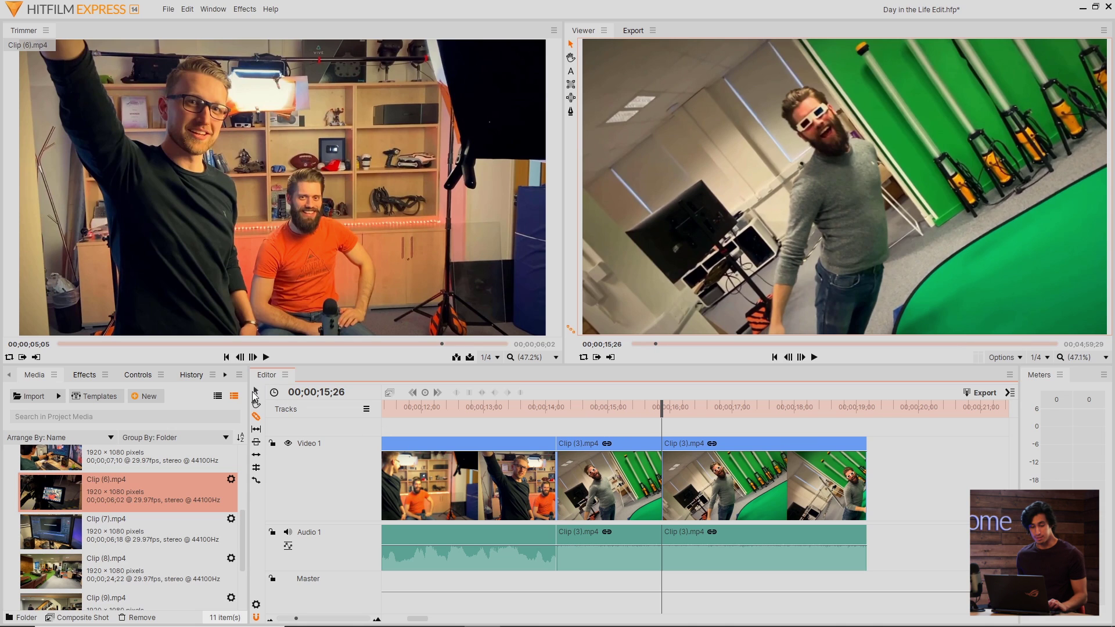
left_click(687, 456)
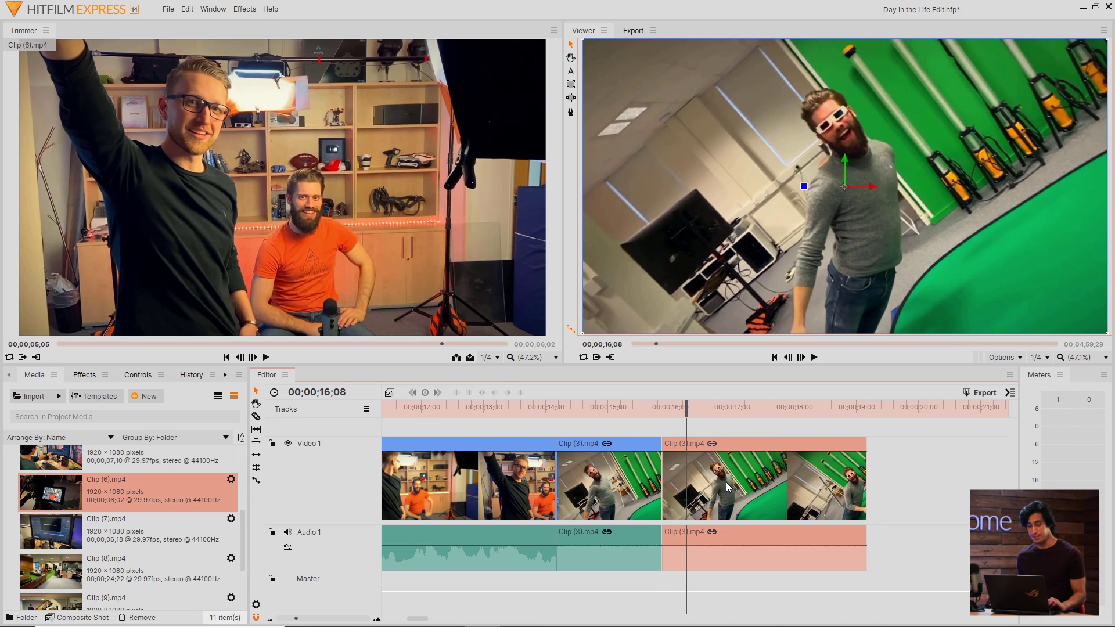
Show the second Clip (3).mp4 shot's Transform properties in Controls.
left_click(134, 376)
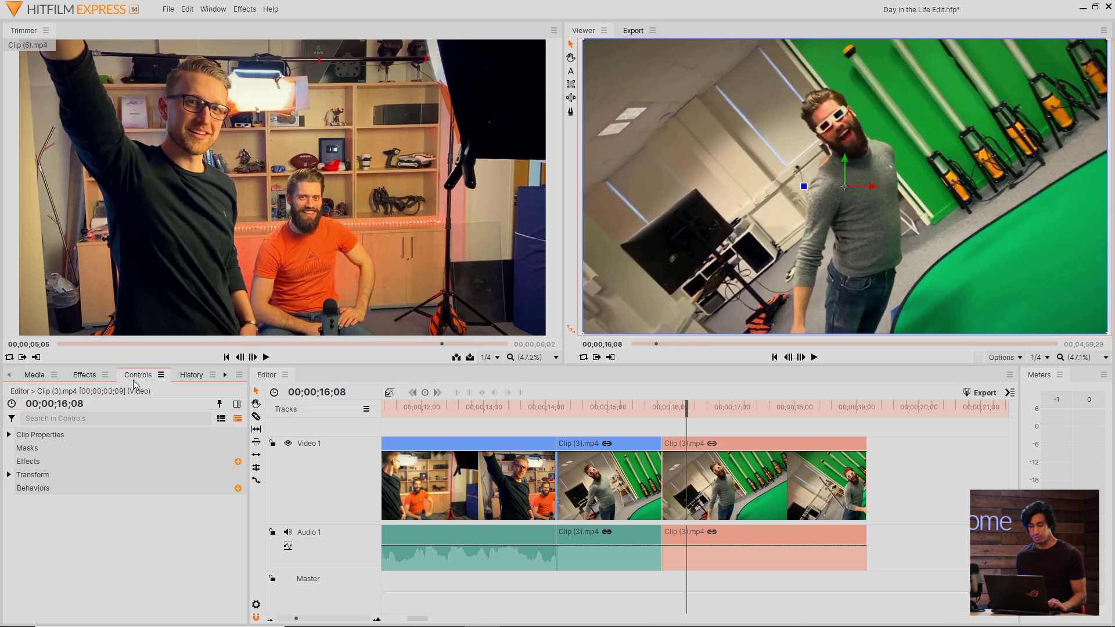
left_click(9, 475)
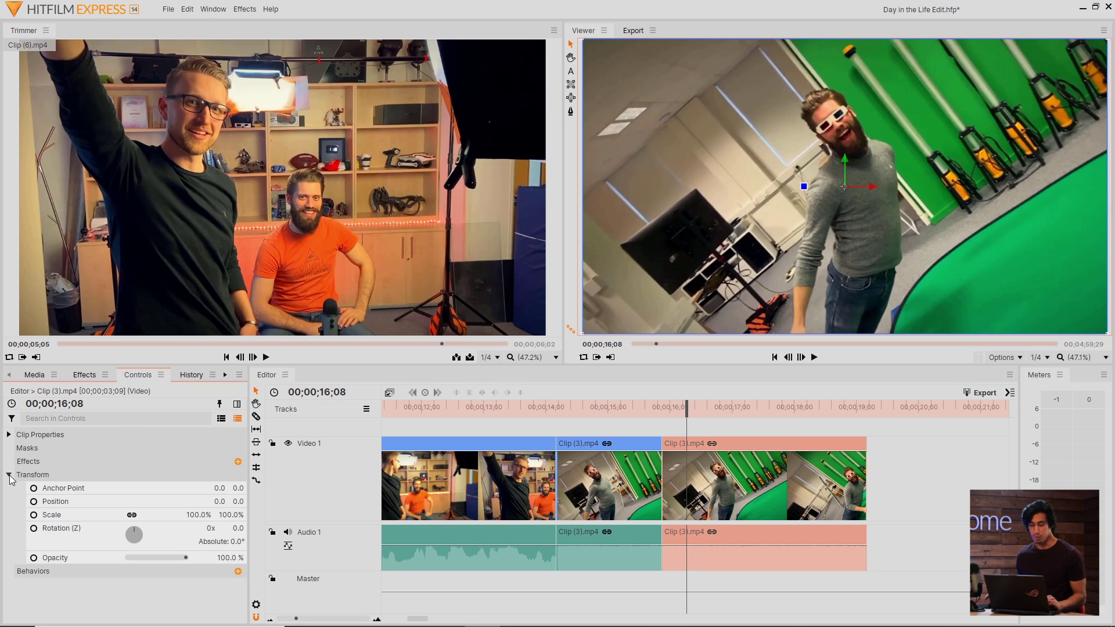
left_click(479, 473)
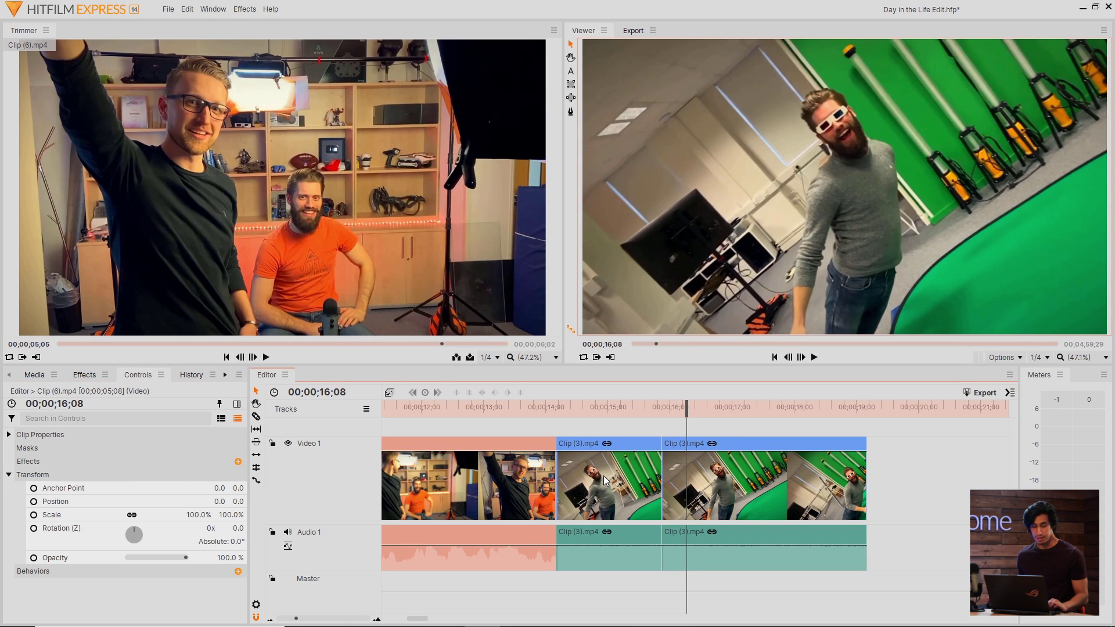
left_click(730, 476)
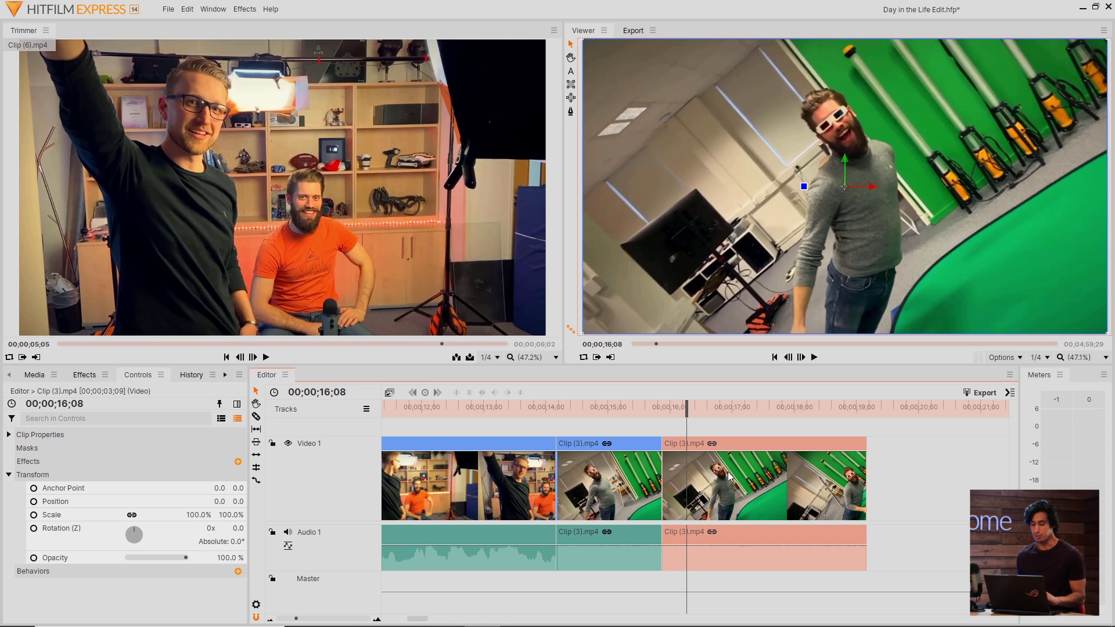
left_click(69, 475)
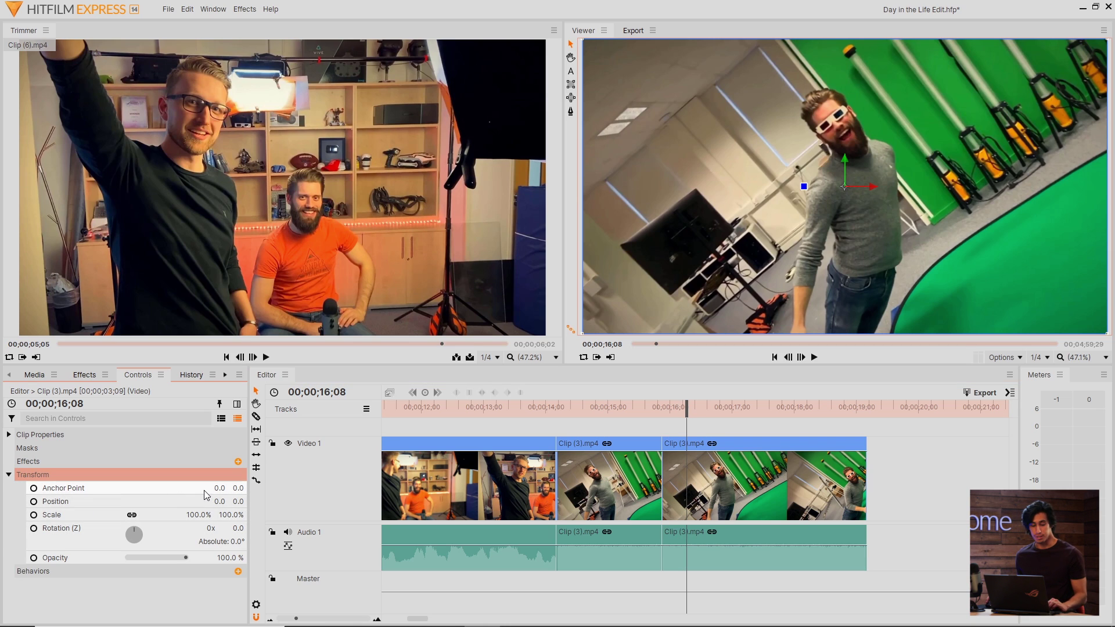
Move the shot in the Viewer so its Position reads 269.8, 150.8.
left_click_drag(219, 501, 139, 501)
key("ctrl+z")
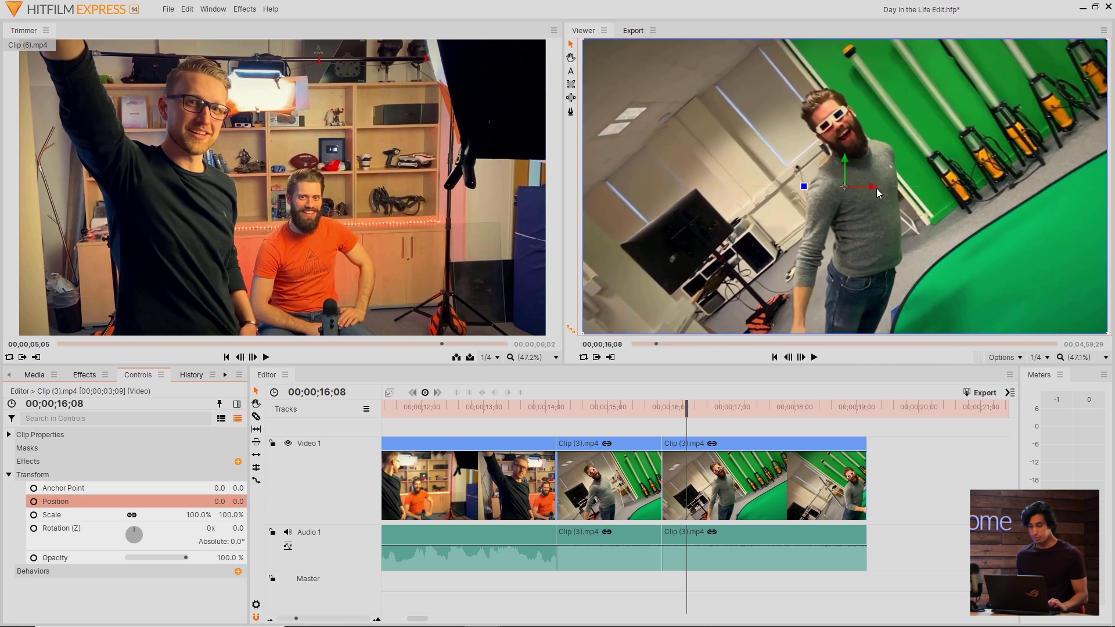
left_click_drag(845, 187, 868, 152)
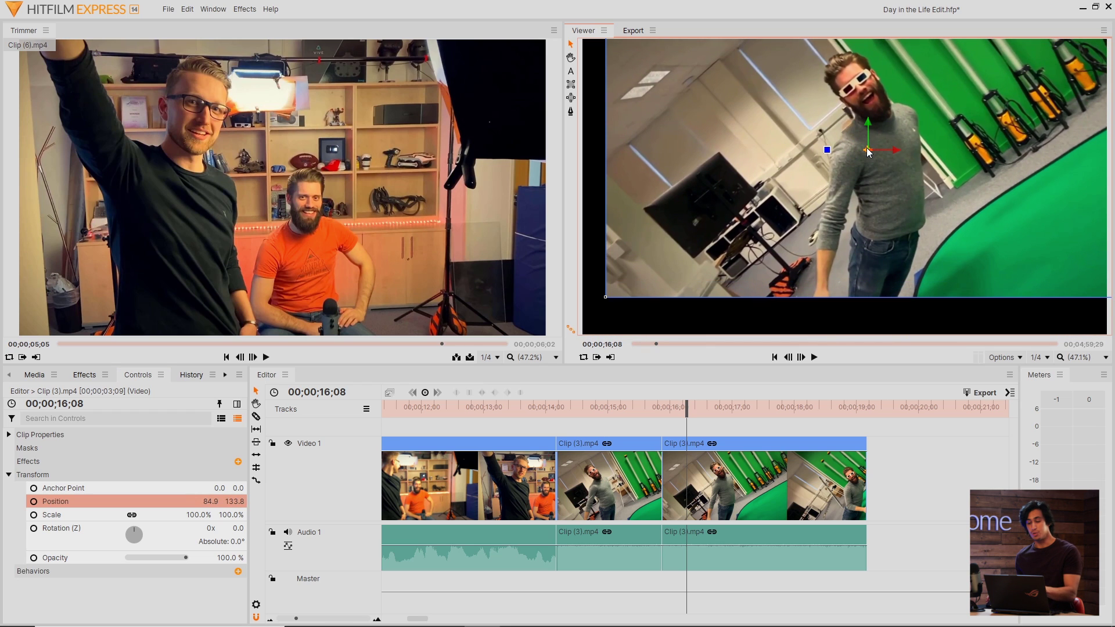
left_click_drag(868, 152, 916, 152)
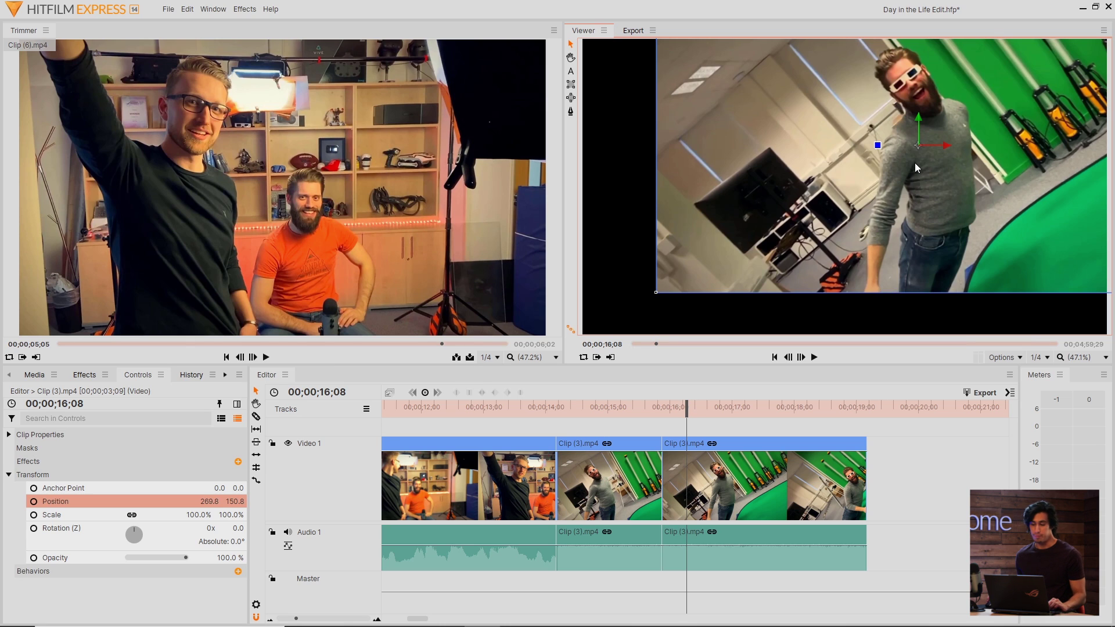
left_click_drag(915, 165, 837, 185)
key("ctrl+z")
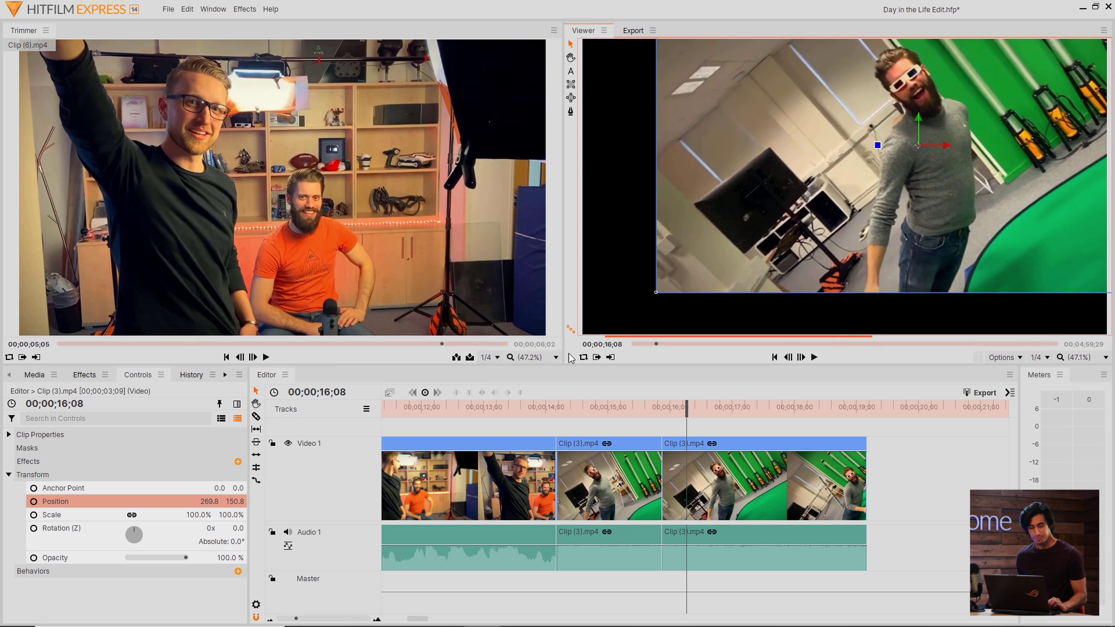
Reset the shot's Position to 0, 0 and enlarge its Scale to 184%.
right_click(175, 498)
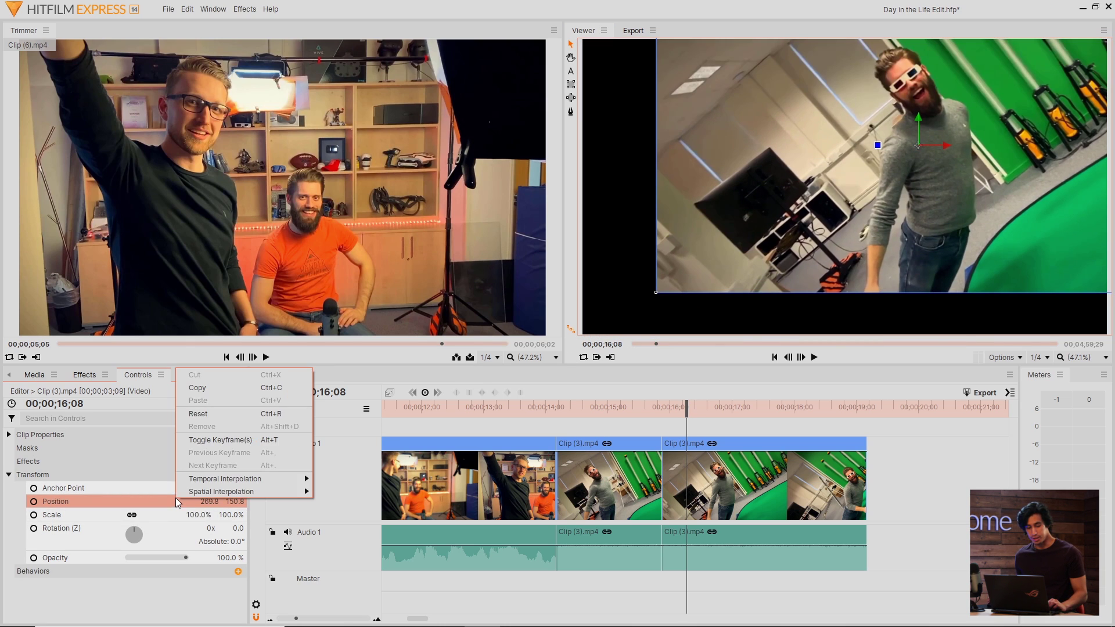
left_click(211, 418)
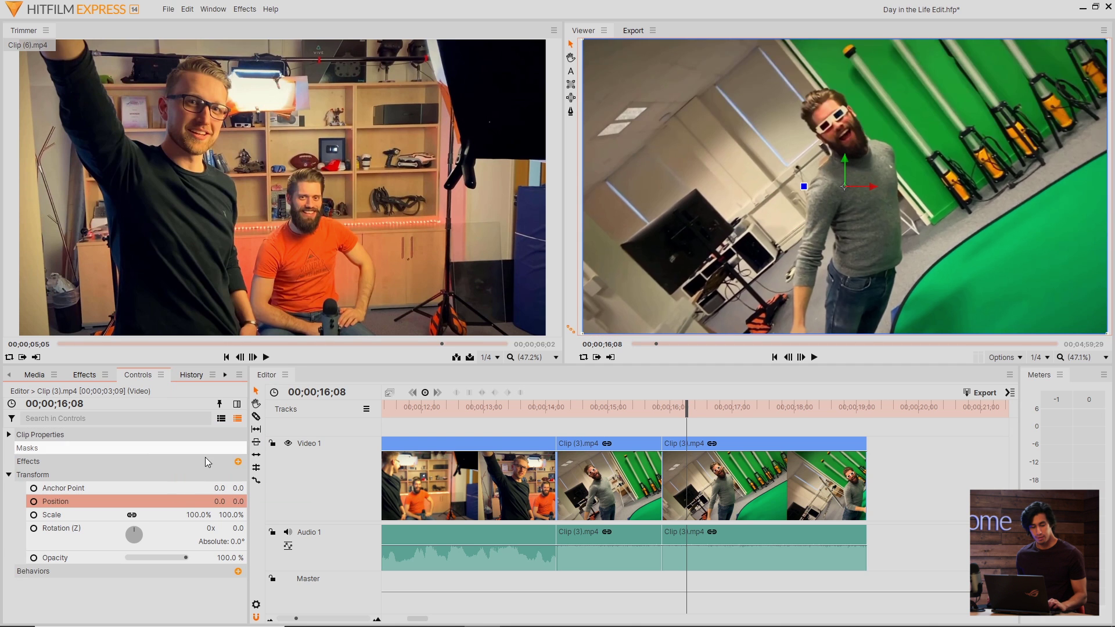
left_click(199, 515)
type("150")
key("Return")
type("125")
key("Return")
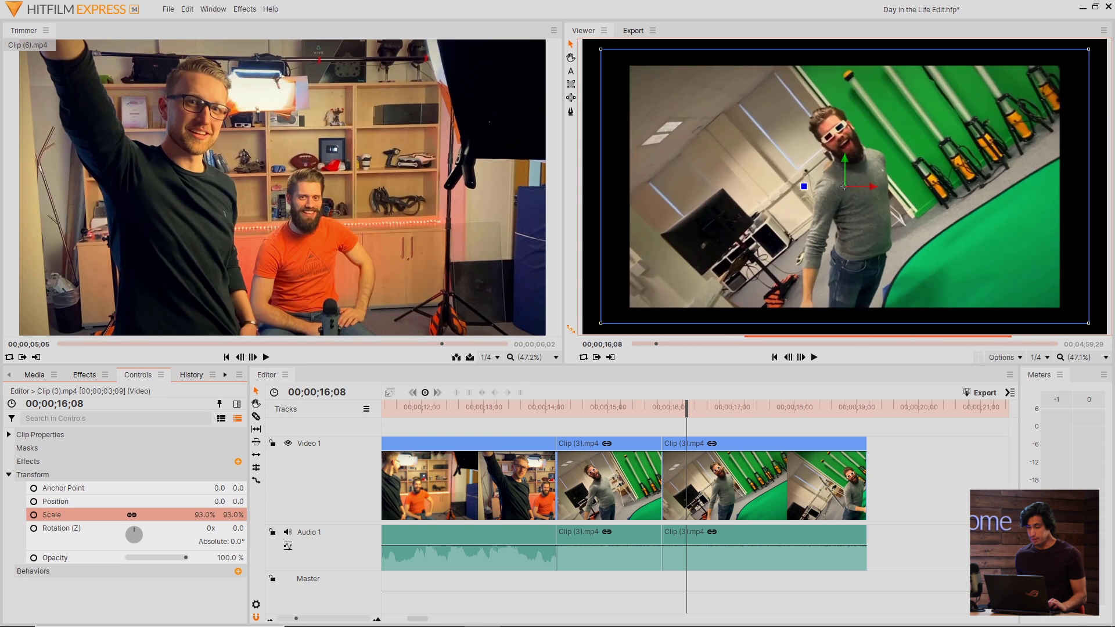
left_click_drag(200, 515, 234, 515)
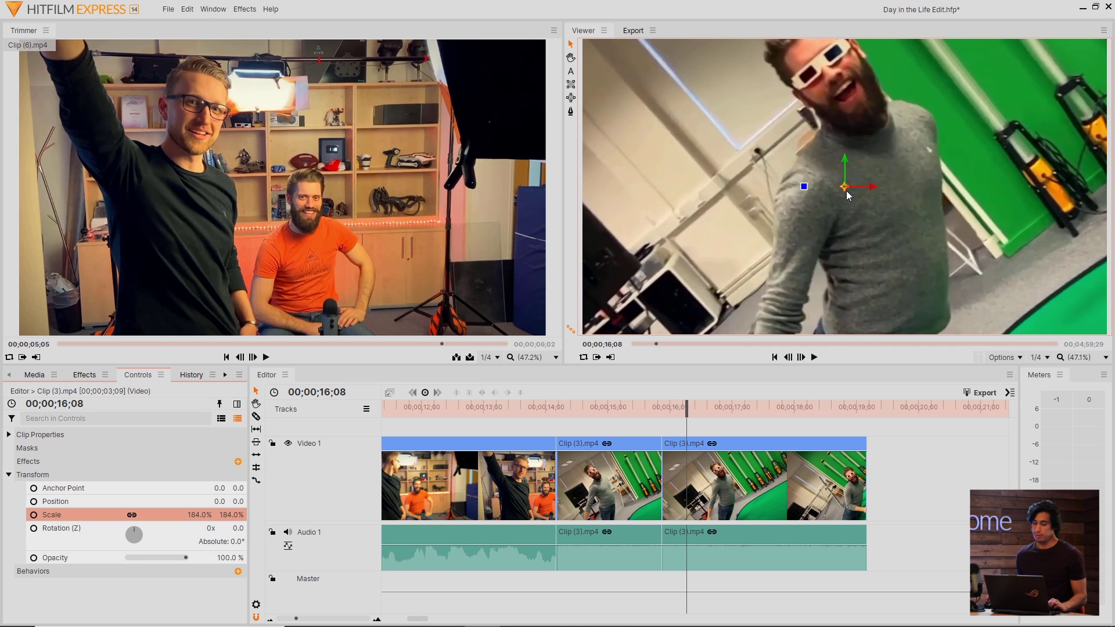
Reframe the close-up on the man's face at -127.4, -220.9, keeping opacity at 100%.
left_click_drag(848, 196, 812, 253)
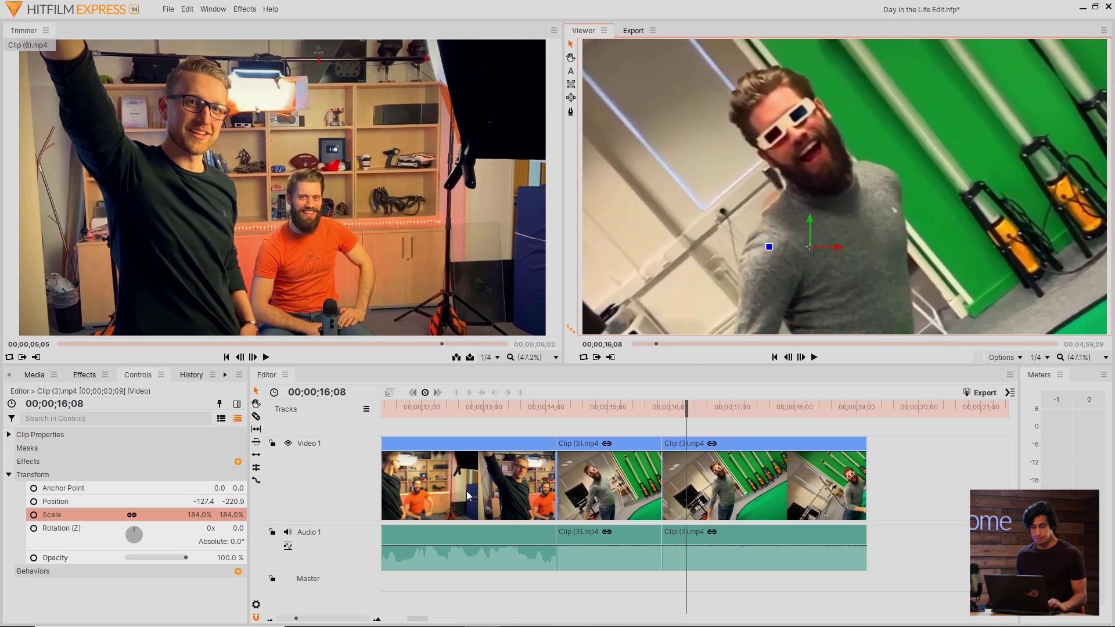
left_click_drag(240, 534, 242, 530)
mouse_move(185, 558)
left_mouse_down()
mouse_move(125, 555)
mouse_move(181, 554)
left_mouse_up()
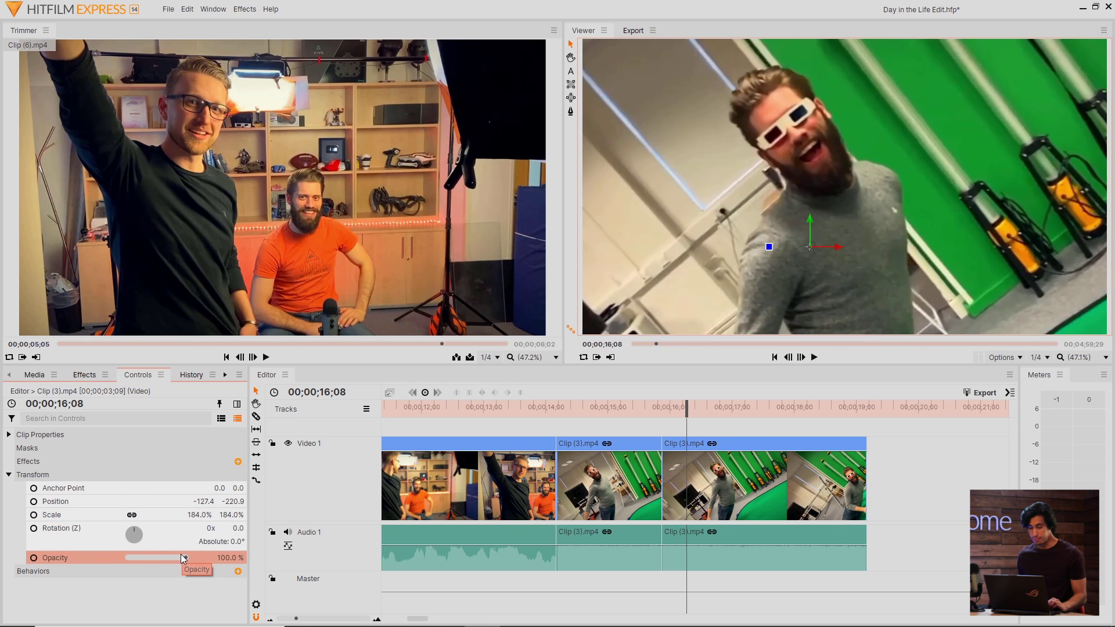
left_click_drag(736, 450, 736, 481)
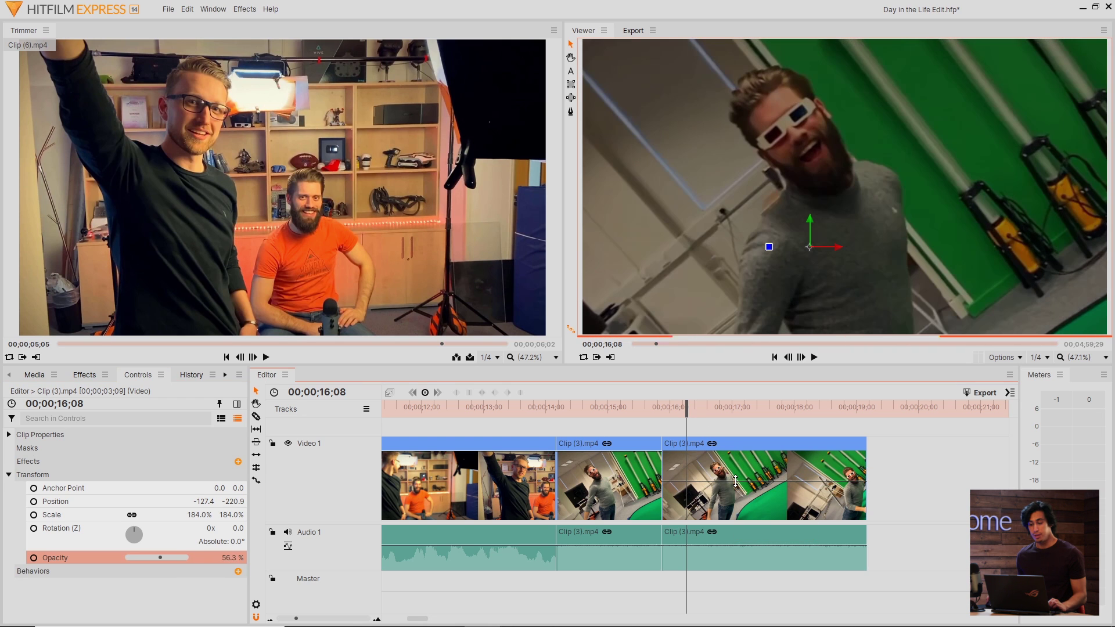
key("ctrl+z")
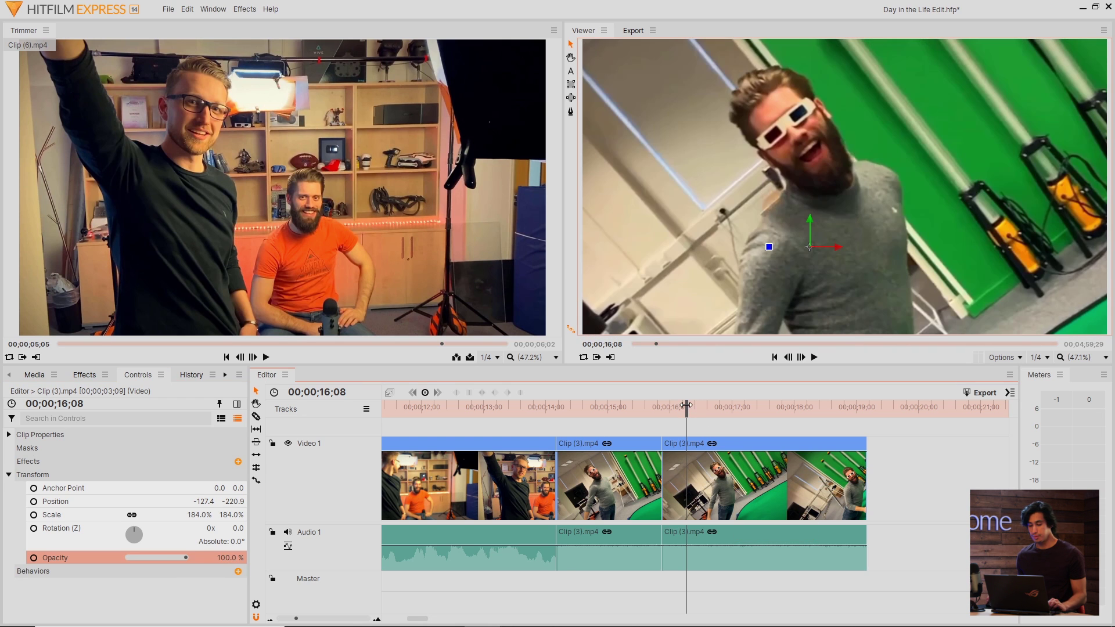
Play the sequence from just before the close-up to review the edit.
left_click(568, 406)
key("space")
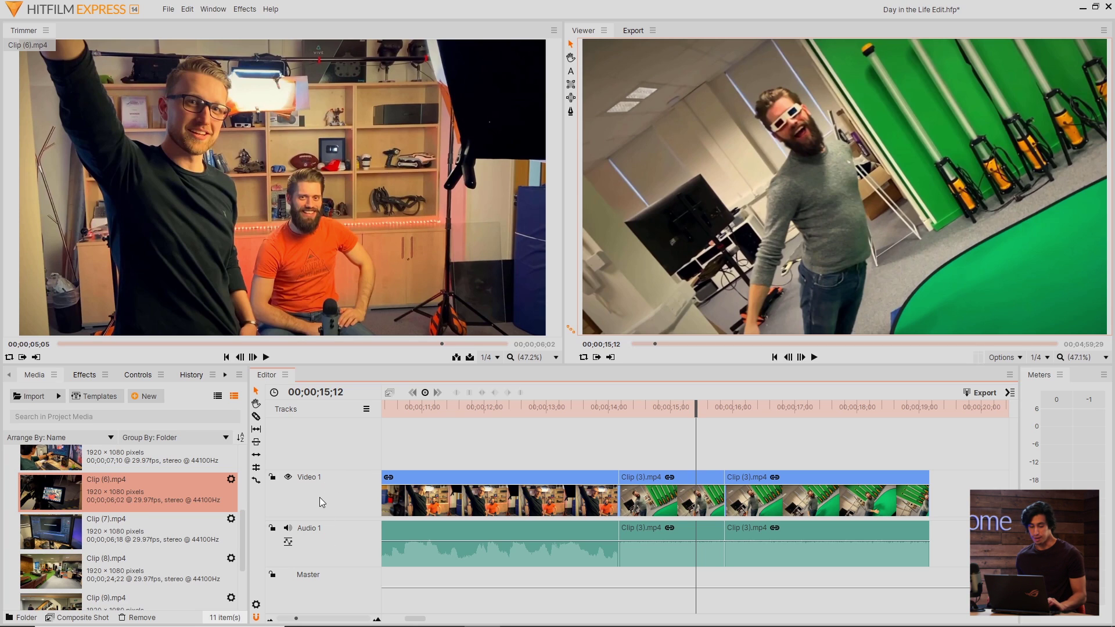
Insert a Video 2 track, move a Clip (6).mp4 section onto it, and preview.
right_click(338, 481)
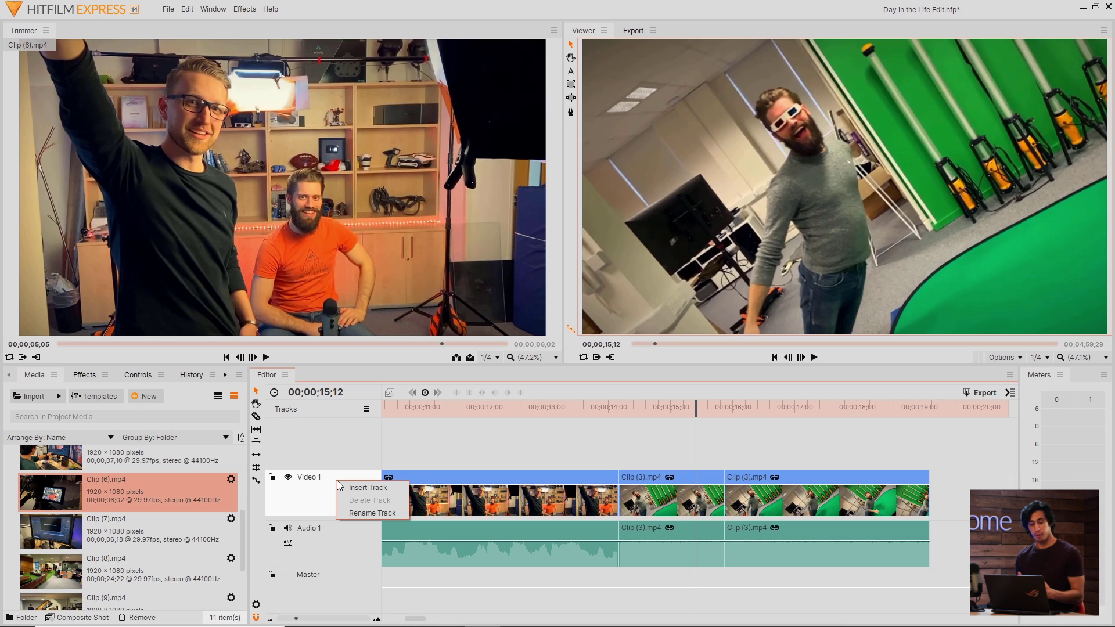
left_click(353, 489)
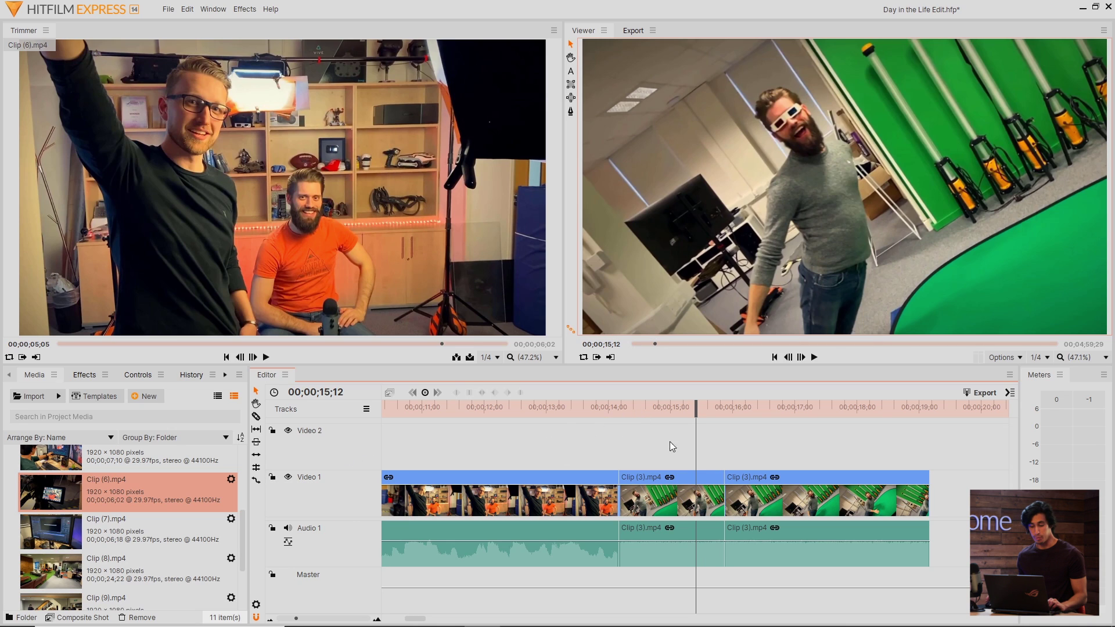
left_click_drag(569, 487, 644, 462)
left_click(580, 408)
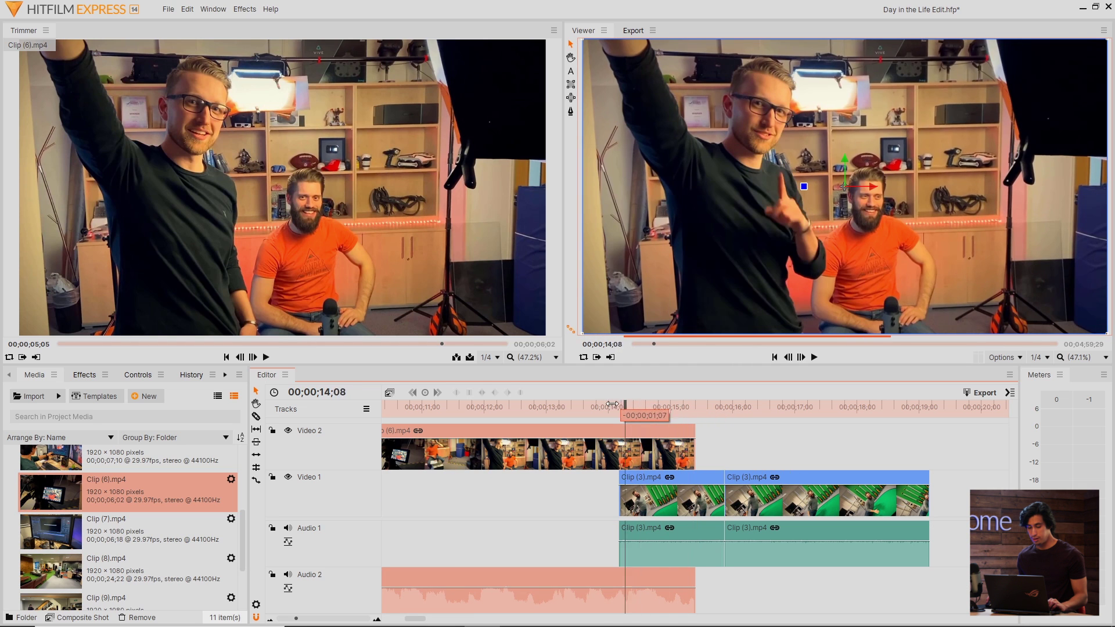
key("space")
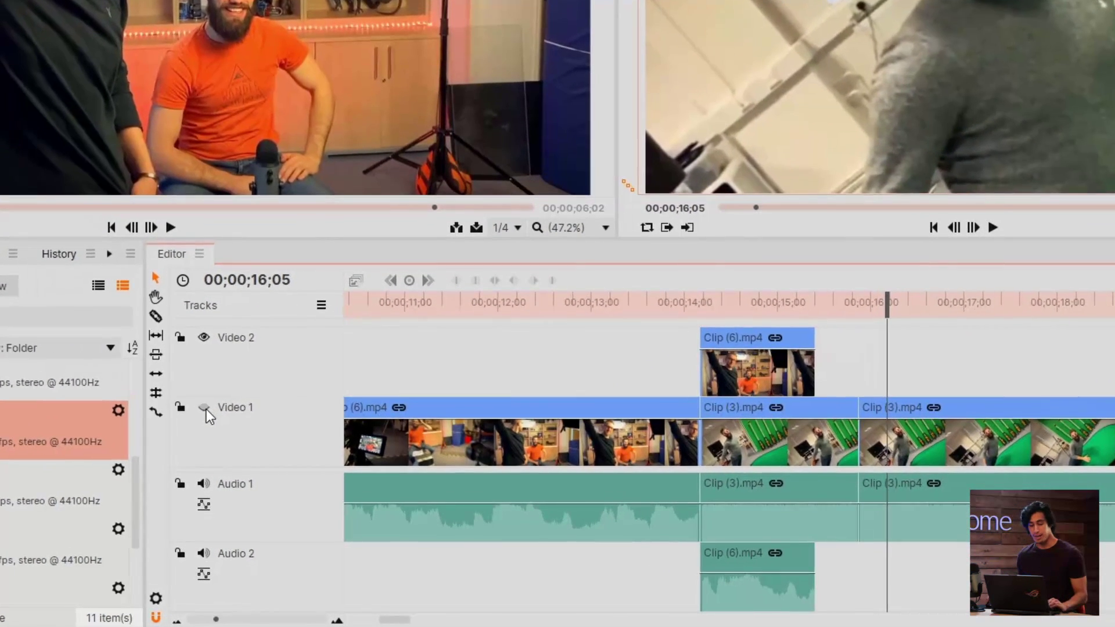
Hide and lock Video 1, then confirm its clips can no longer be selected.
left_click(287, 478)
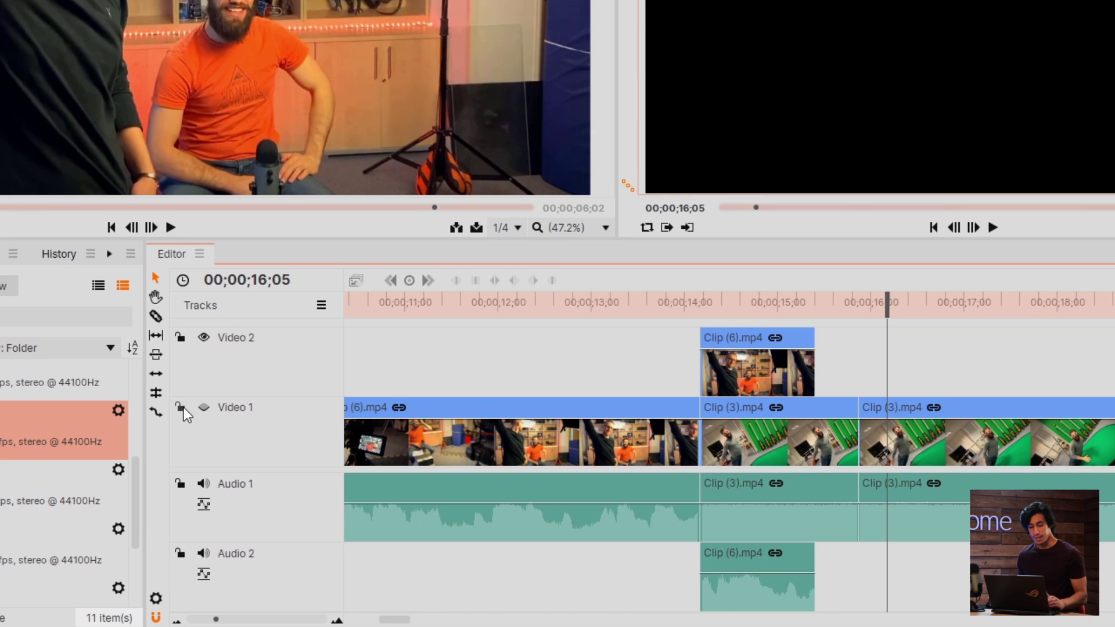
left_click(181, 406)
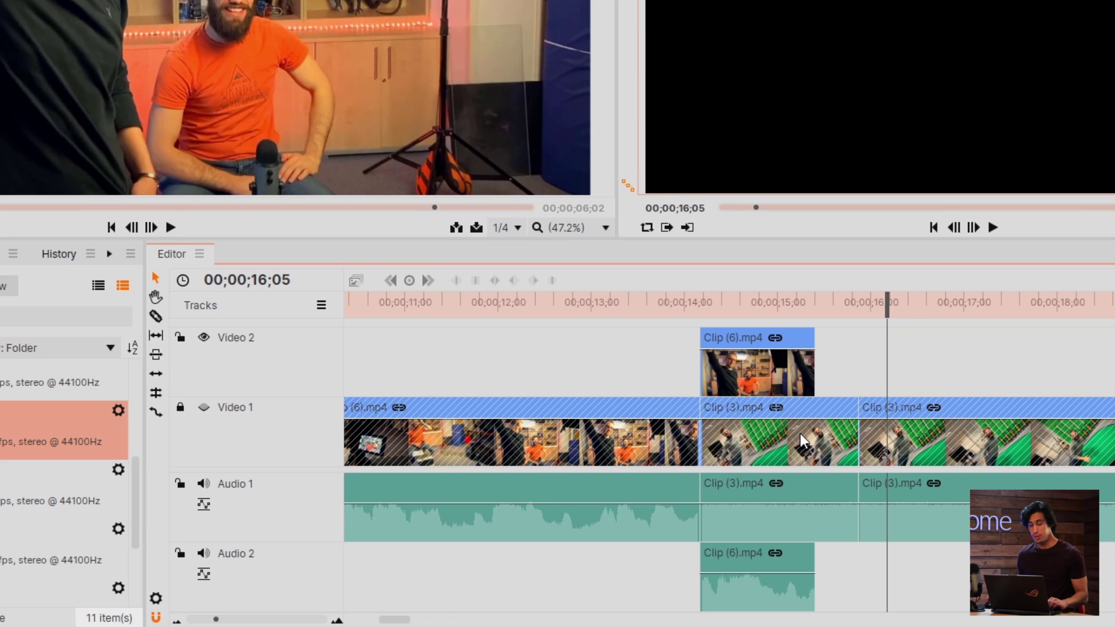
left_click_drag(813, 431, 877, 461)
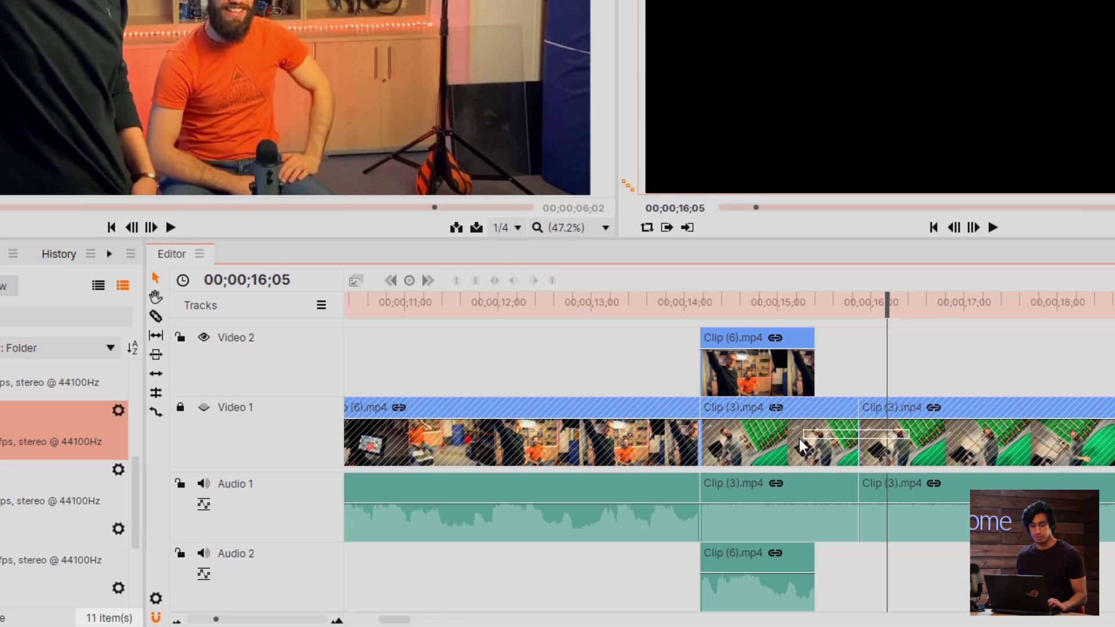